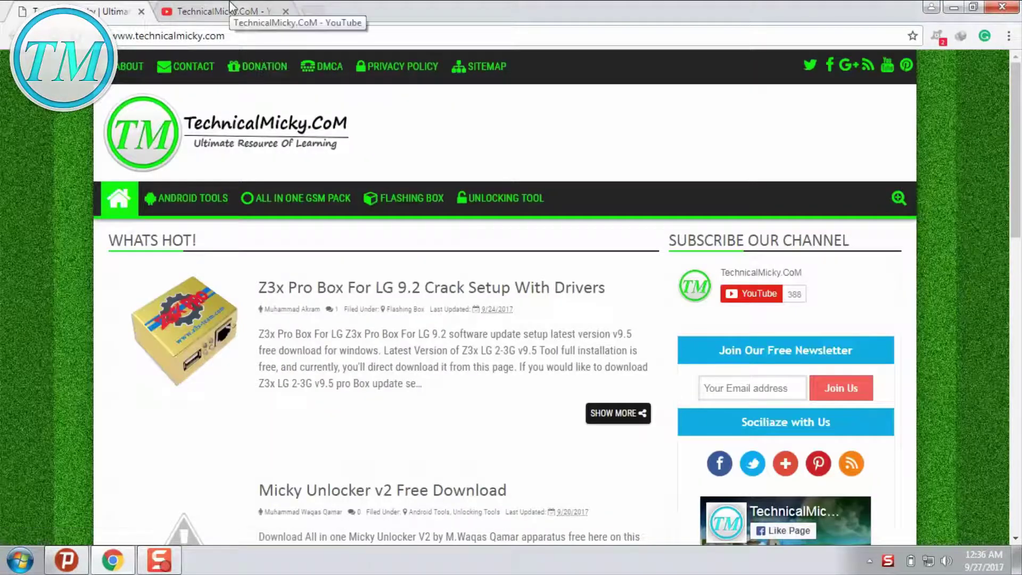
Open the Z3x LG 2-3G v9.5 setup video from the TechnicalMicky.CoM YouTube channel and expand its full description.
left_click(231, 7)
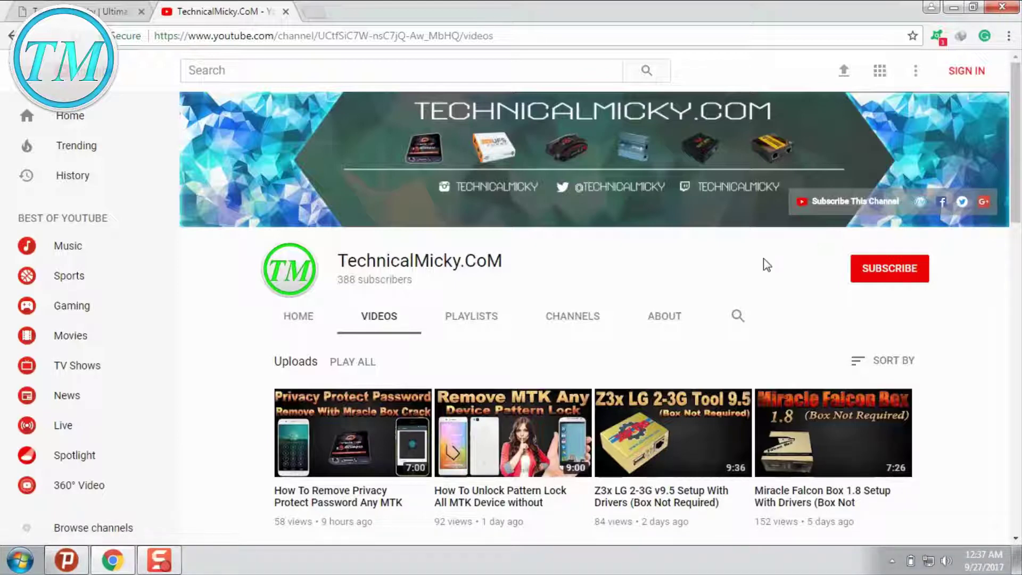
double_click(348, 282)
left_click(453, 293)
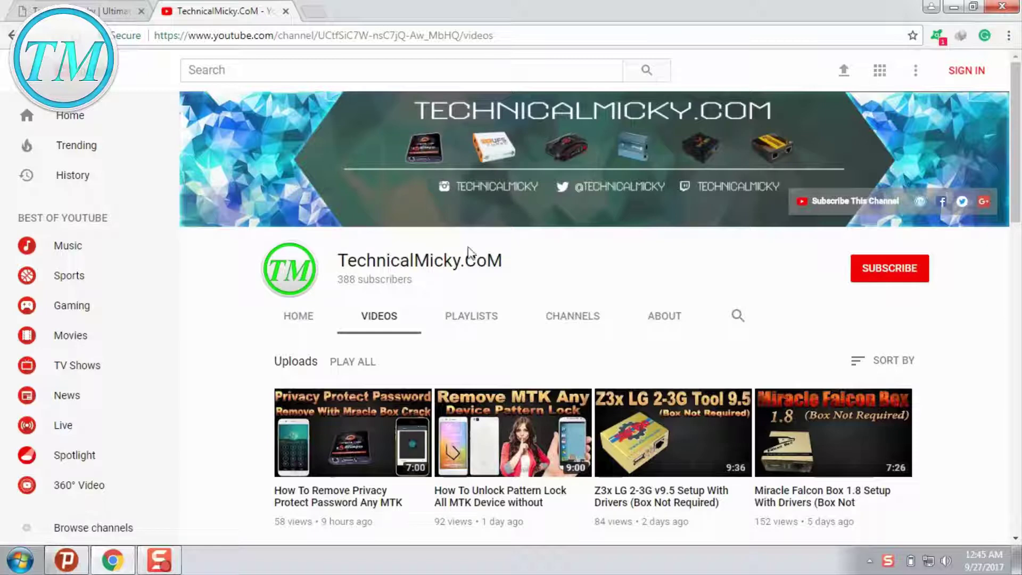
scroll(471, 255, "down", 1)
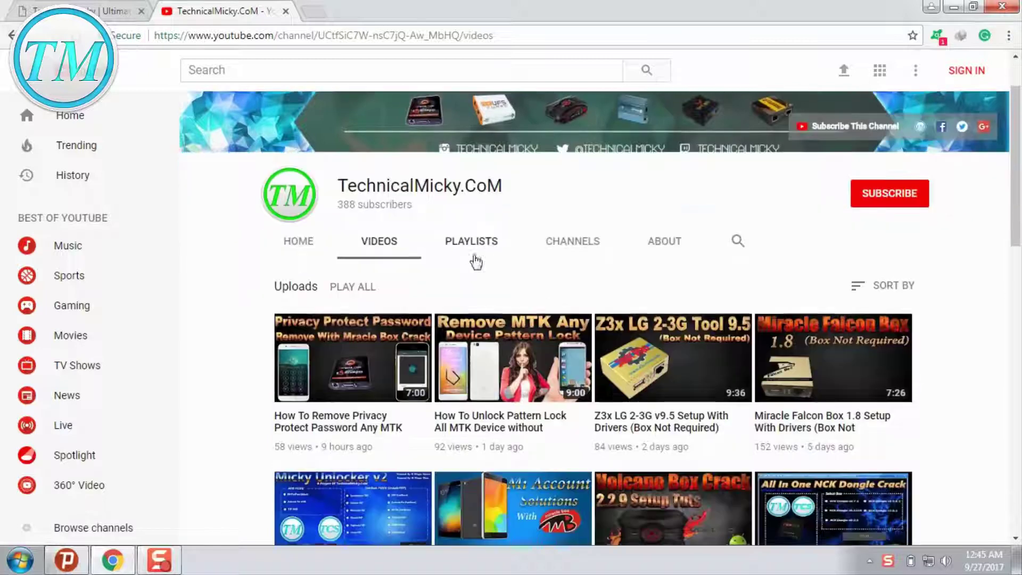
left_click(682, 393)
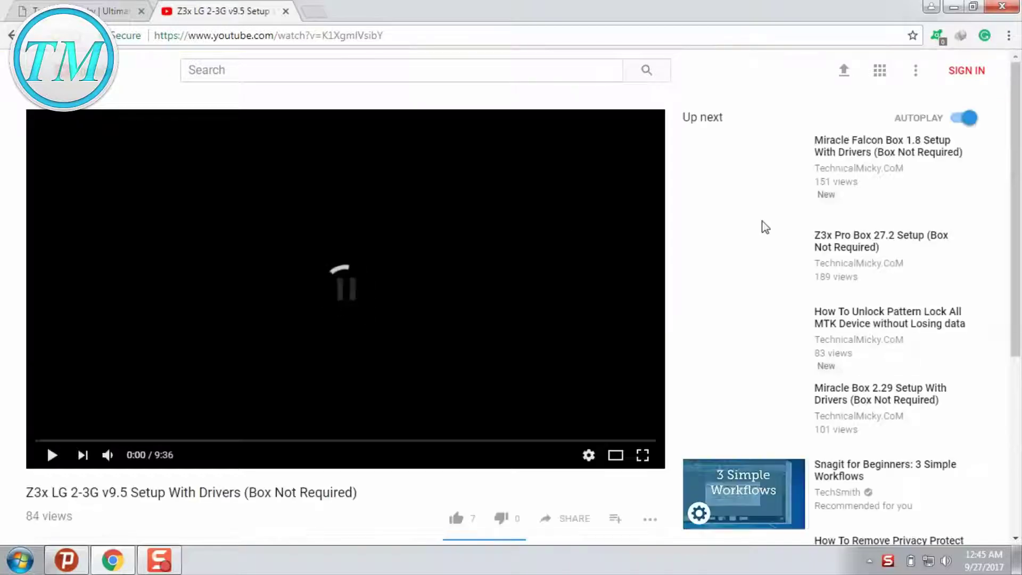
scroll(129, 224, "down", 8)
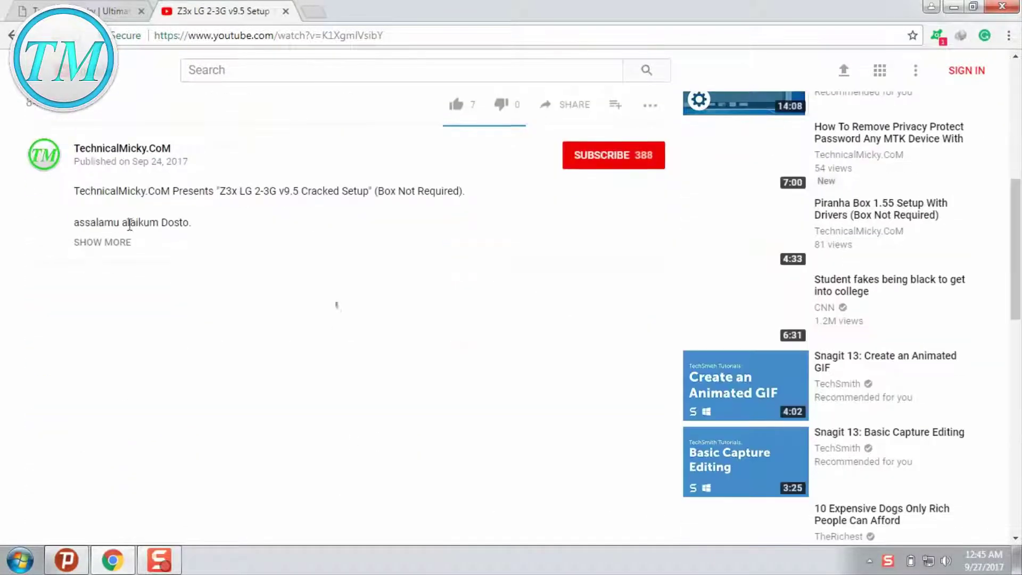
left_click(102, 243)
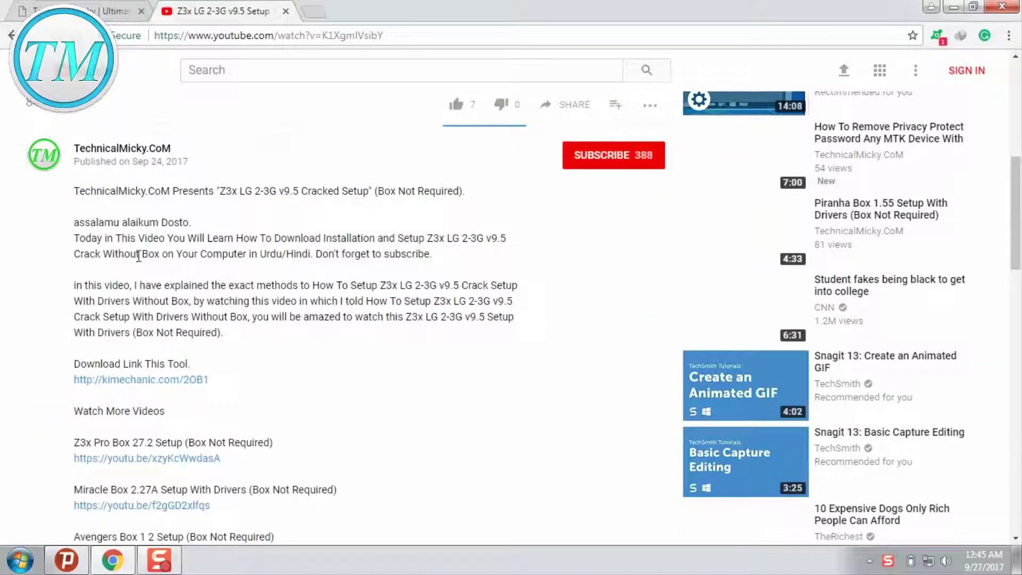
Try the tool's kimechanic.com download link in the video description, and close the loading page.
left_click(109, 381)
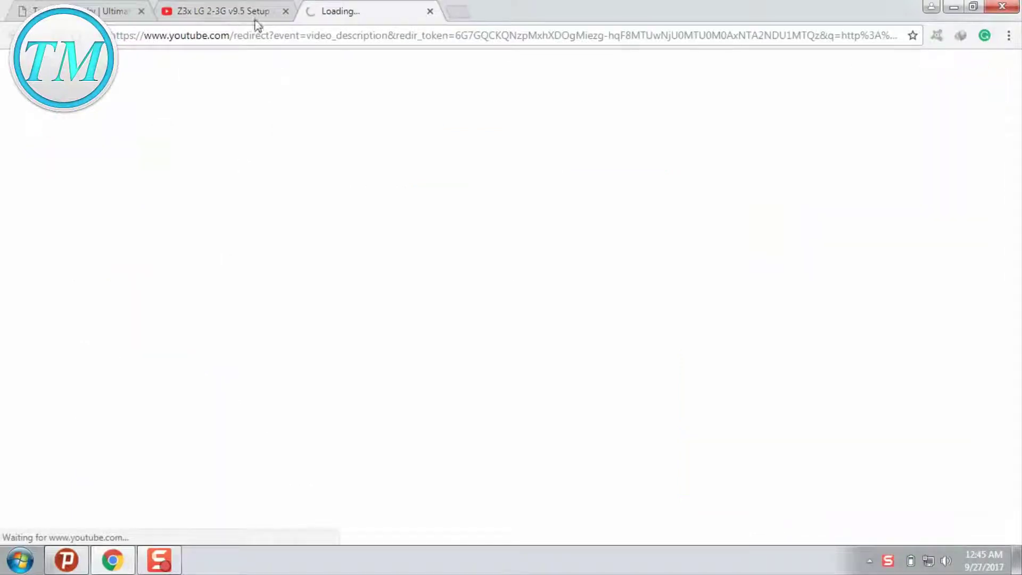
left_click(257, 15)
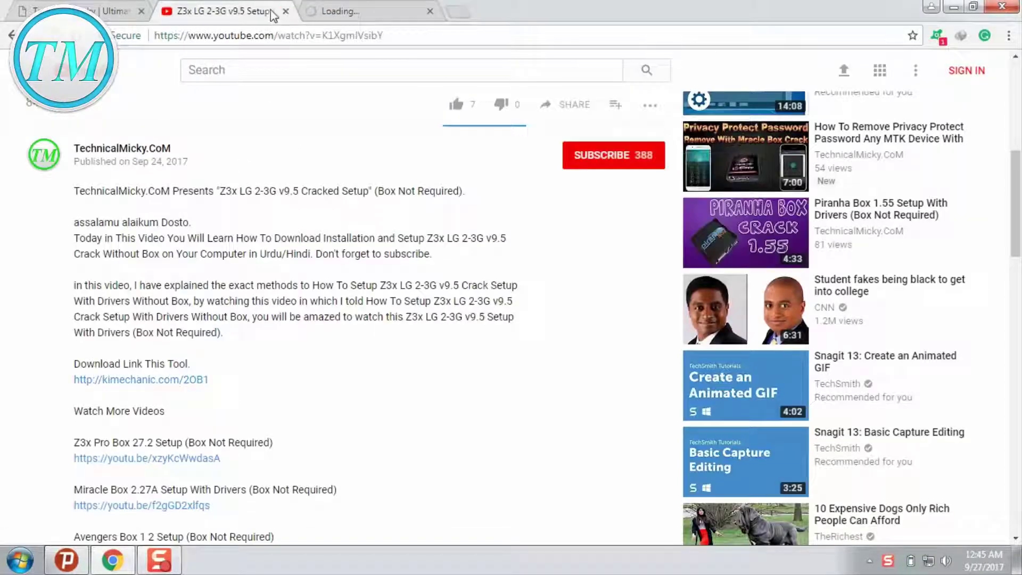
left_click(393, 7)
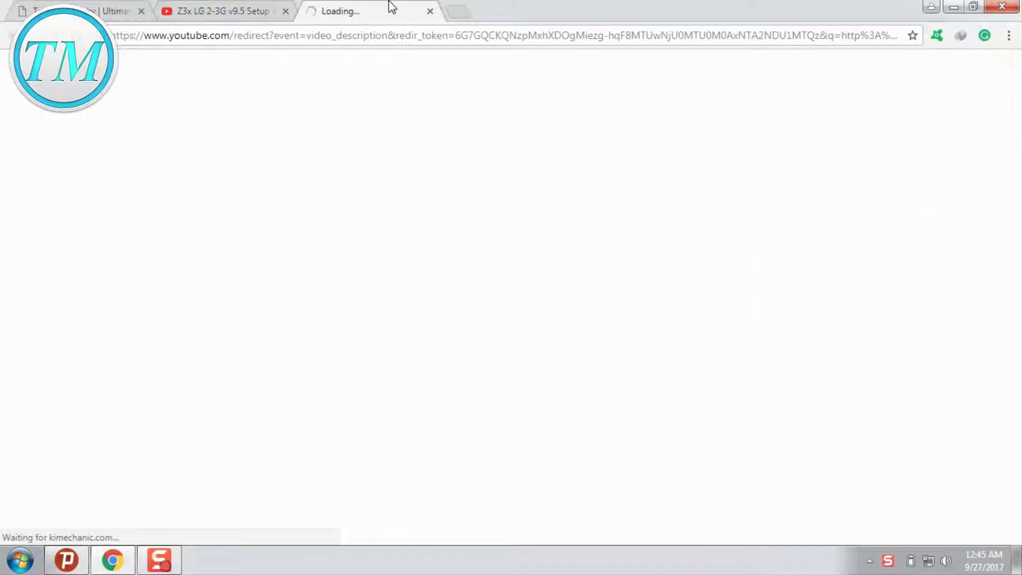
left_click(430, 11)
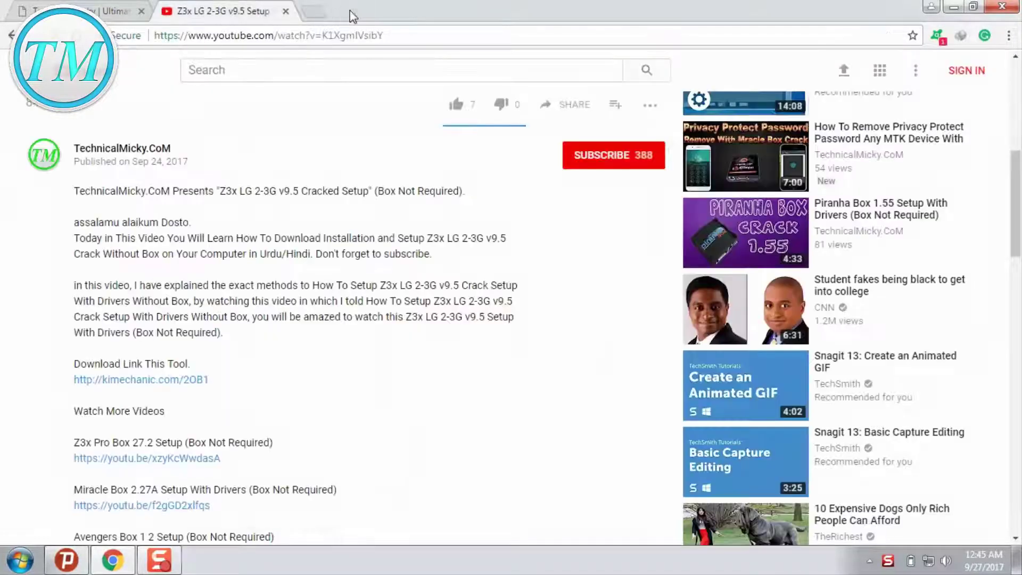
Open the Z3x Pro Box For LG 9.2 Crack Setup With Drivers article on the TechnicalMicky website.
left_click(134, 6)
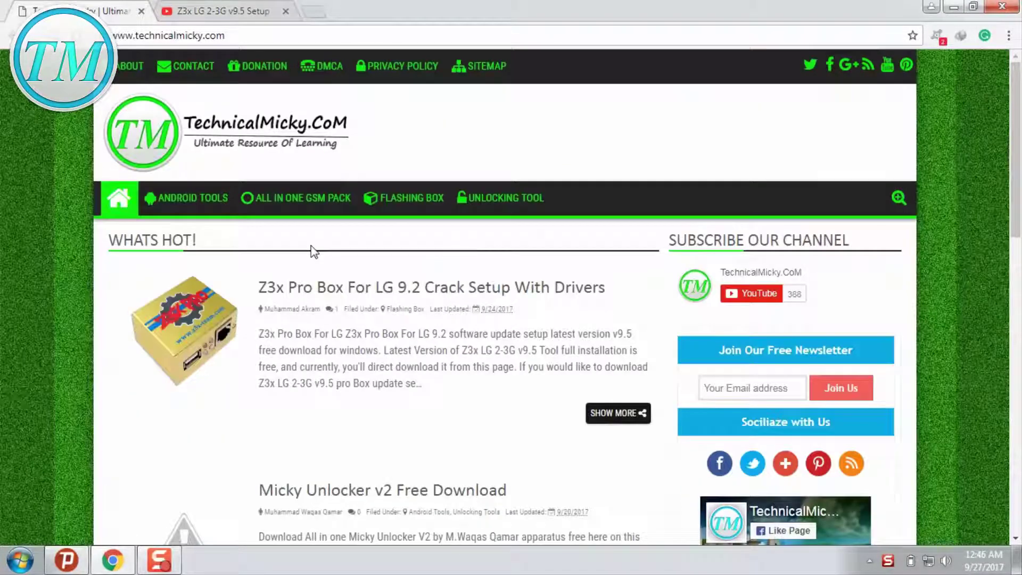
left_click(335, 277)
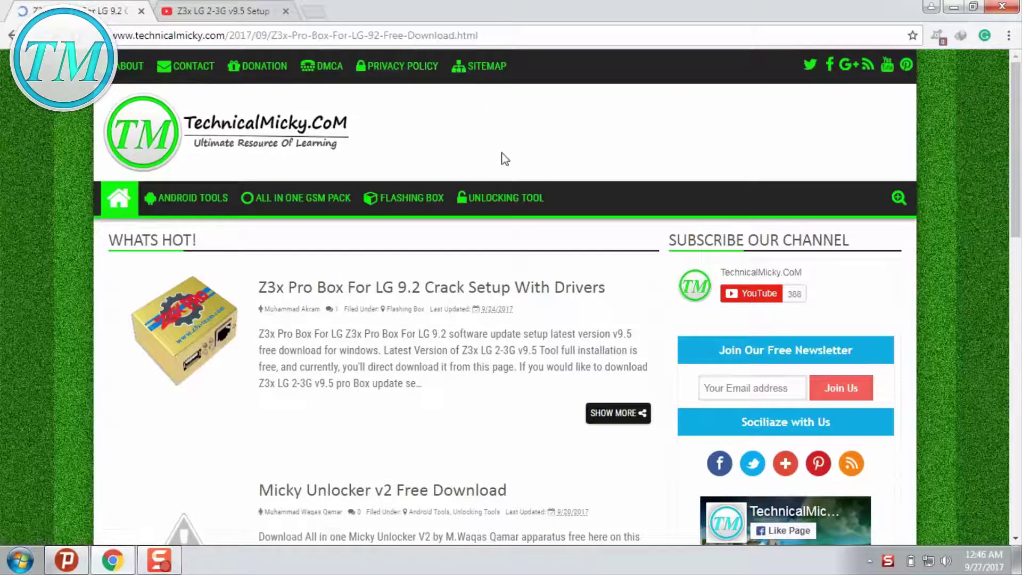
key("ctrl+Tab")
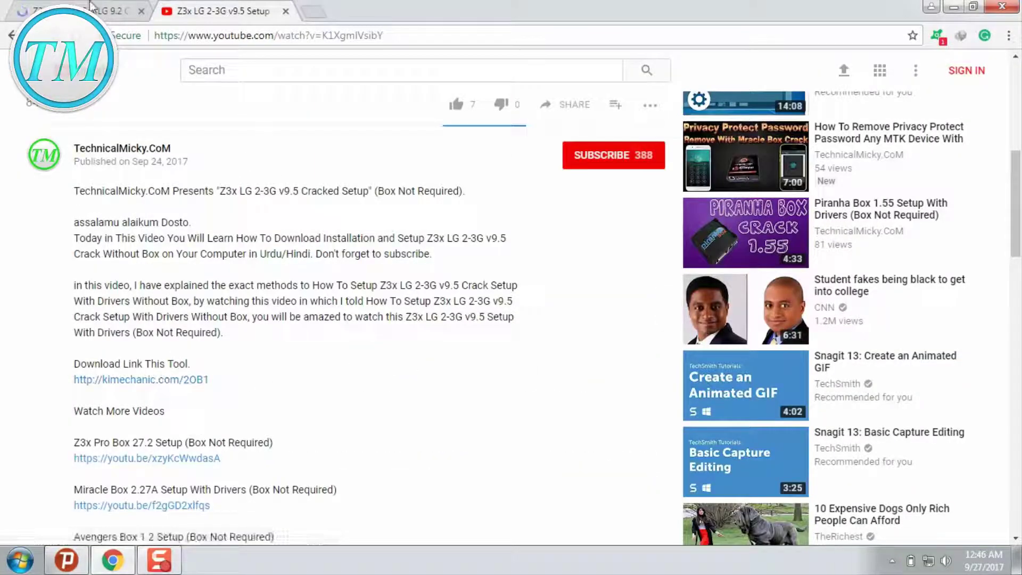
key("ctrl+Tab")
left_click(218, 8)
left_click(88, 7)
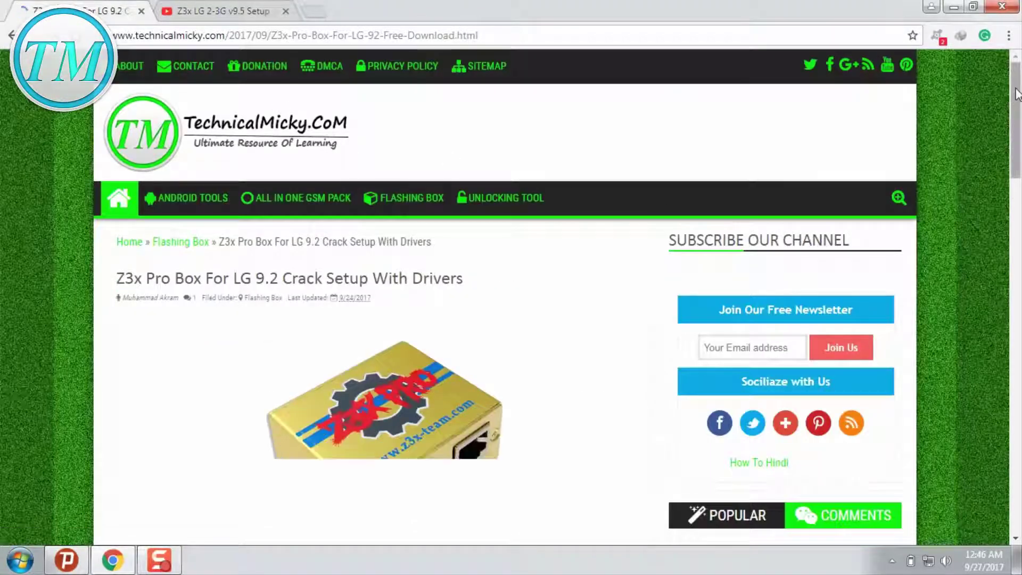
Find the article's Google Drive, Uplod.ws and Piyomod download links, and return to the desktop.
left_click_drag(1017, 94, 997, 275)
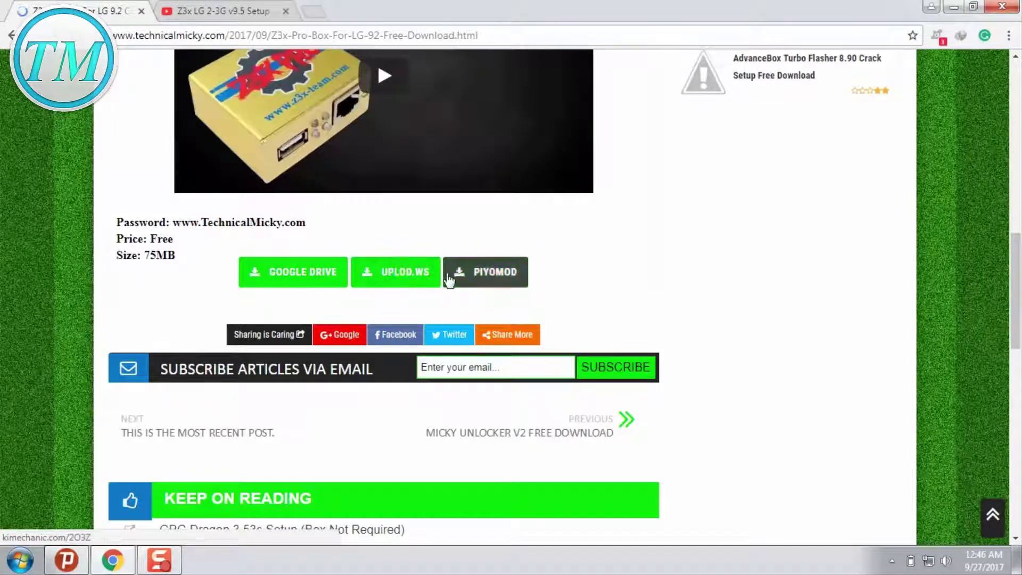
left_click(383, 274)
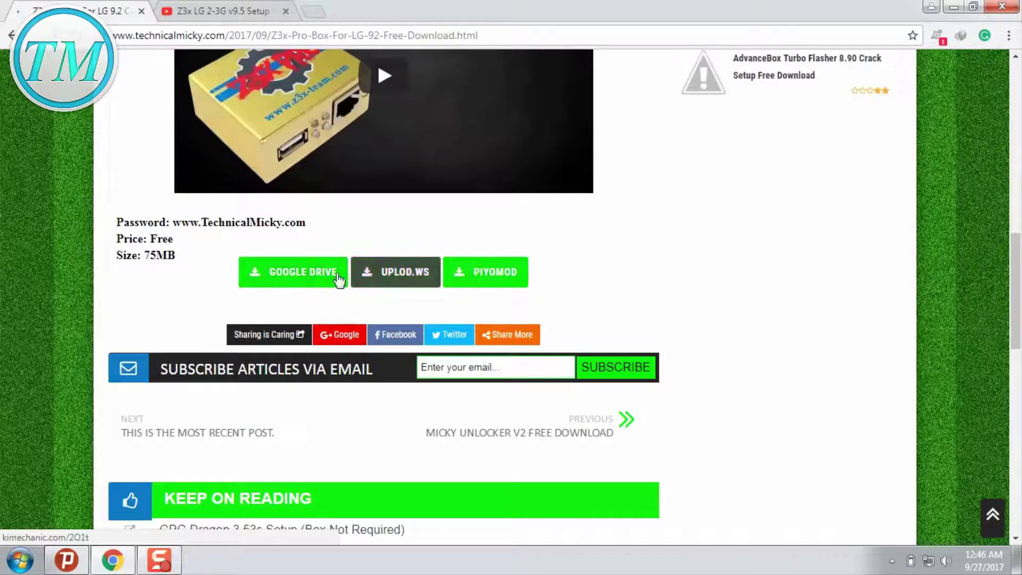
left_click(218, 11)
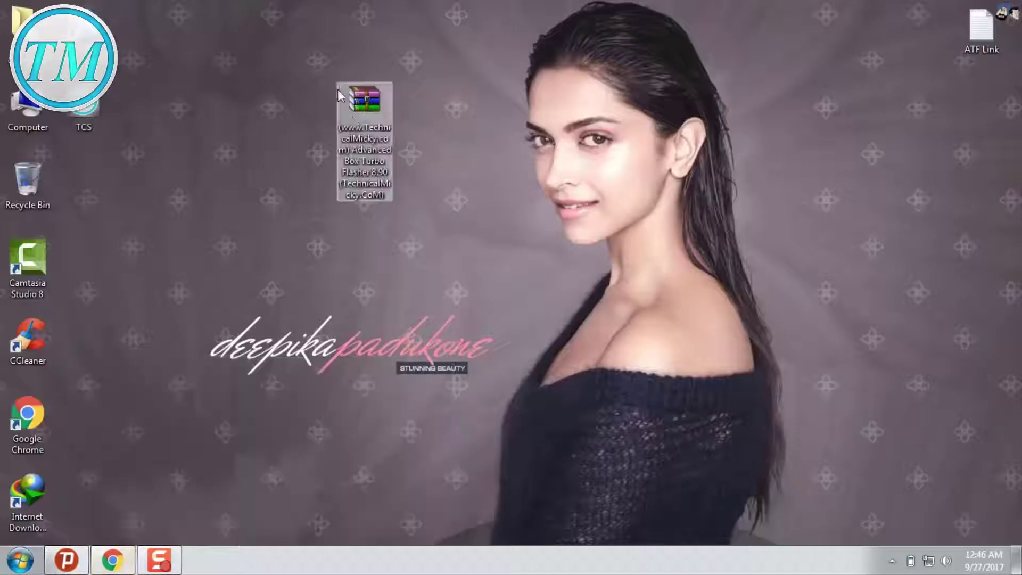
Open the Advanced Box Turbo Flasher 8.90 archive on the desktop and copy the extraction password from its comment.
left_click_drag(364, 119, 309, 118)
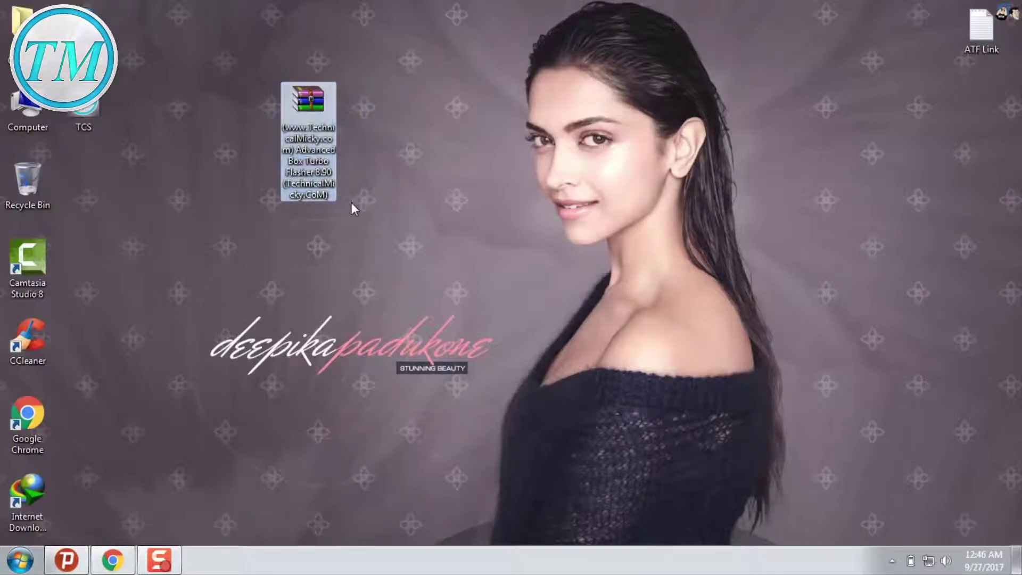
right_click(305, 169)
left_click(358, 175)
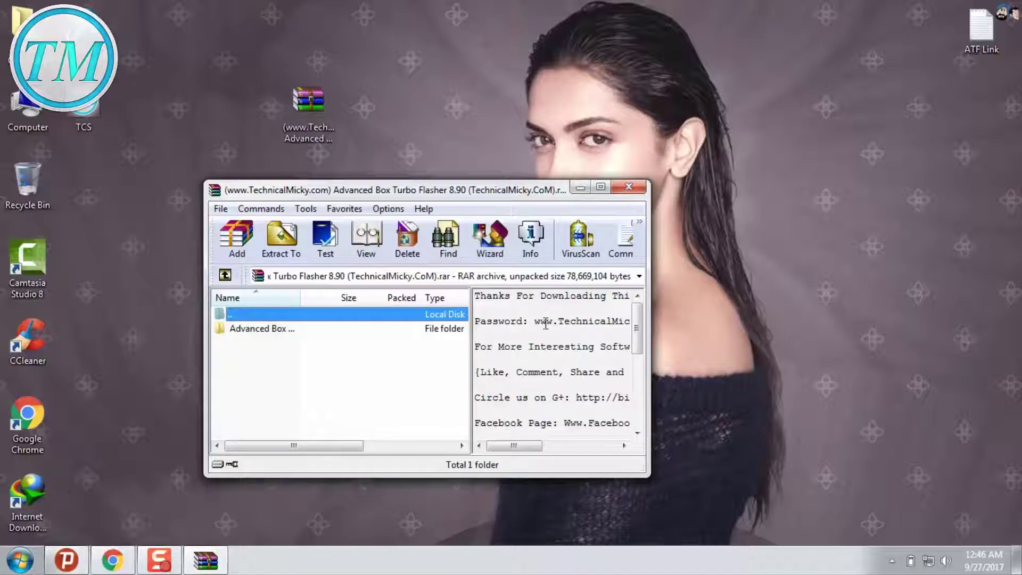
double_click(546, 324)
right_click(587, 322)
left_click(601, 367)
Check the password listed in the browser's Z3x Pro Box article, and return to the open WinRAR archive.
left_click(125, 564)
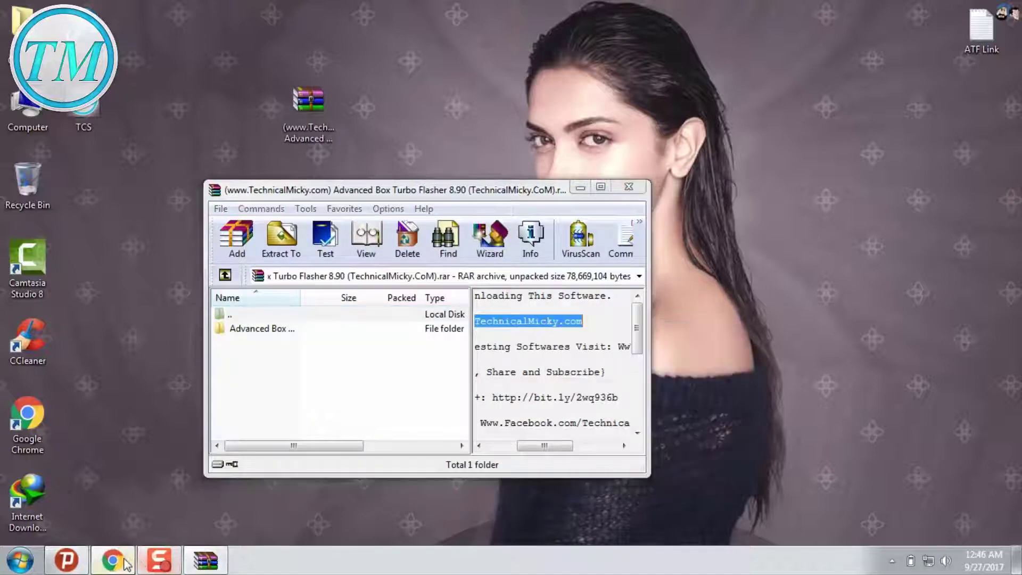
left_click(114, 11)
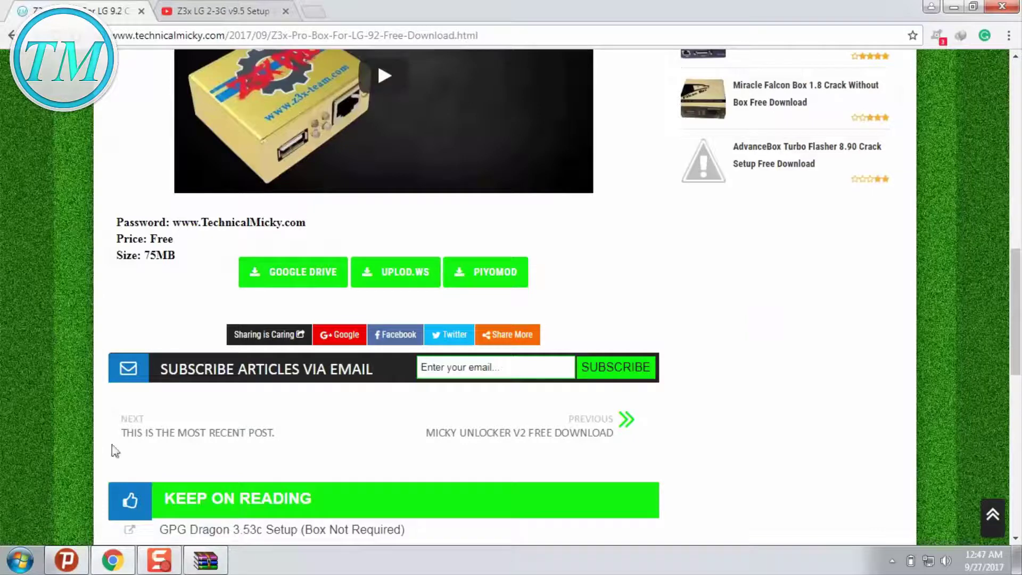
left_click(114, 561)
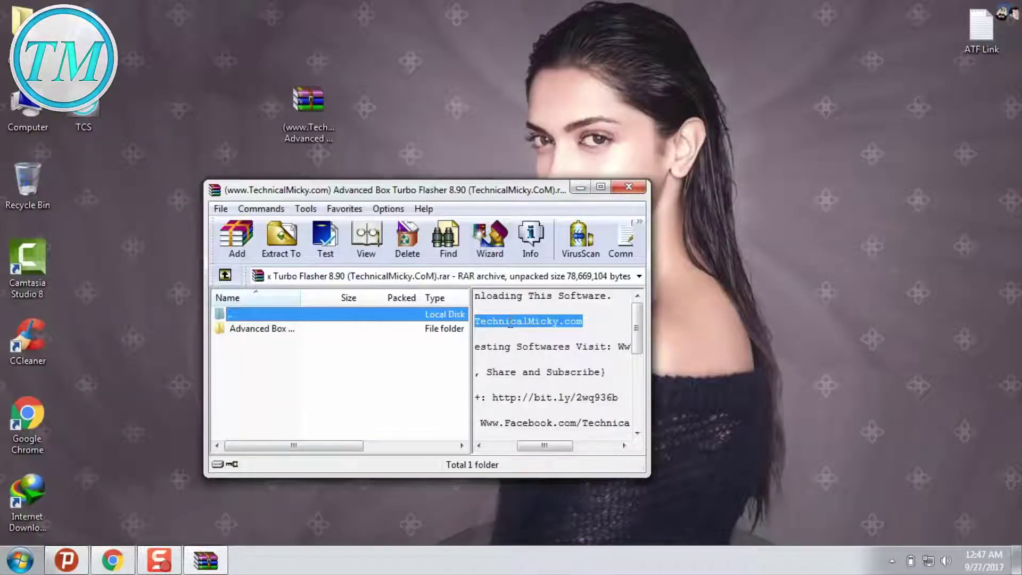
Extract the archive to the Desktop using the archive password copied from its comment, and close WinRAR.
right_click(511, 324)
left_click(556, 369)
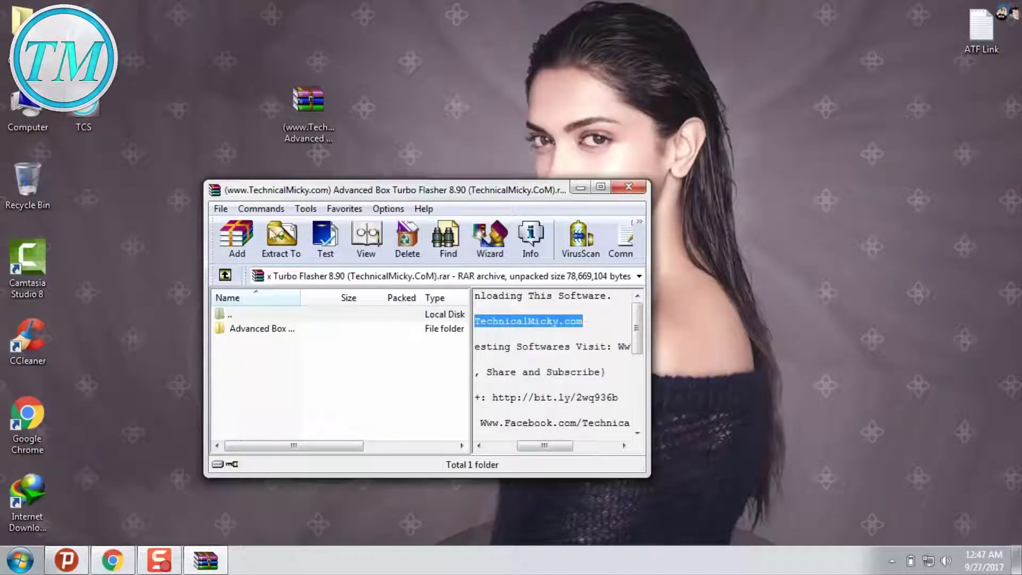
left_click(281, 239)
left_click(460, 247)
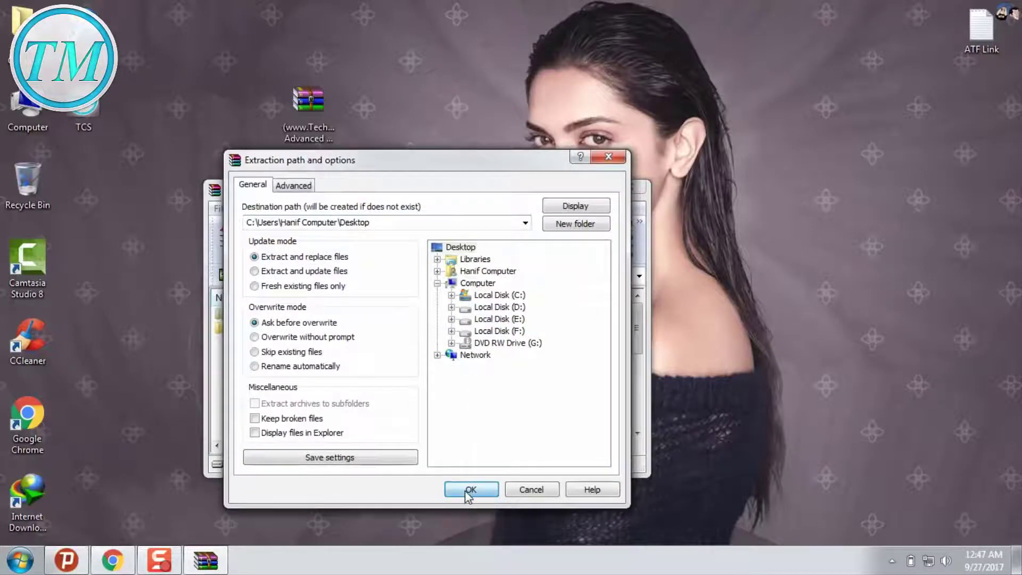
left_click(471, 490)
key("ctrl+v")
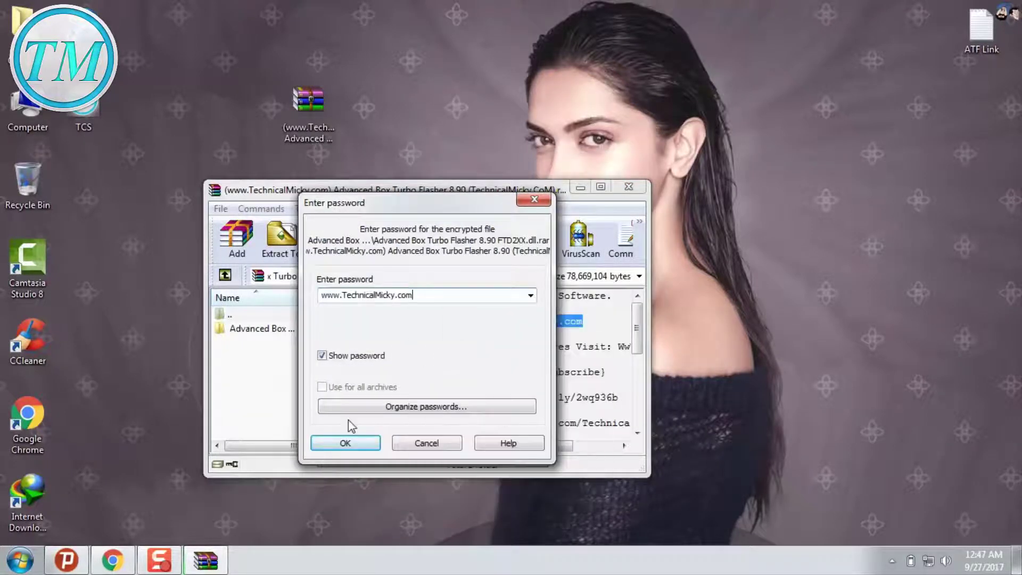
left_click(346, 443)
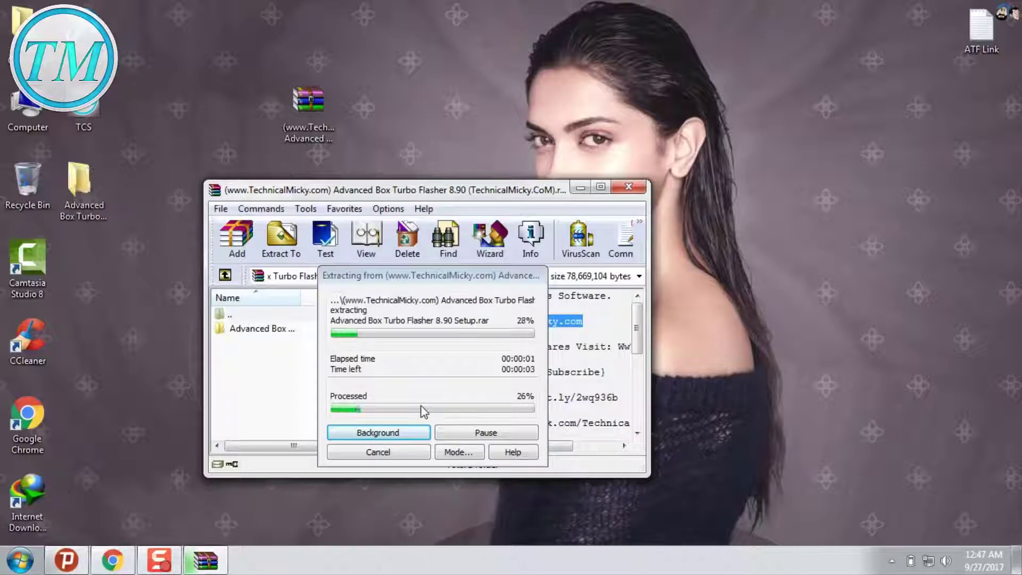
key("Escape")
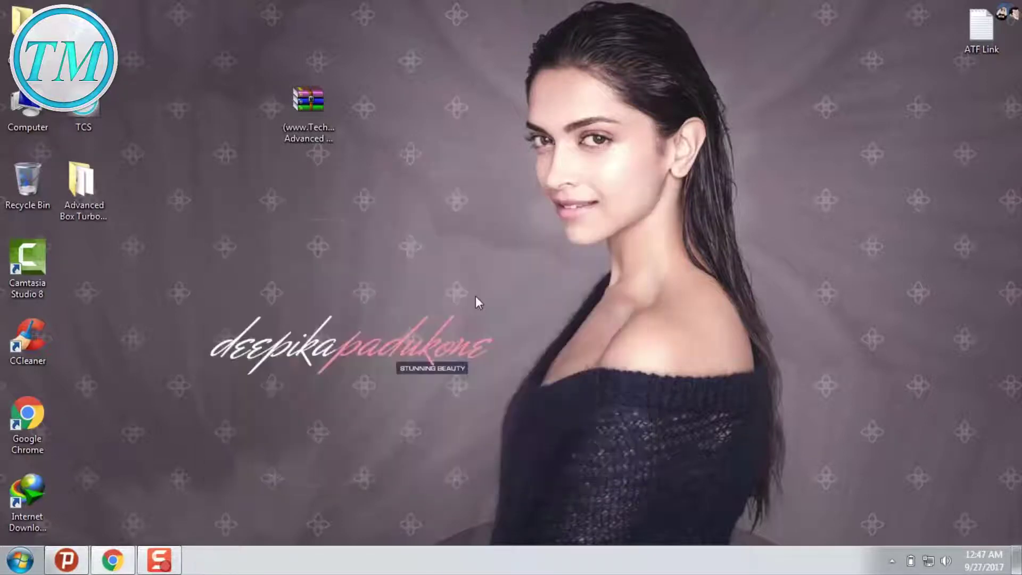
Move the extracted Advanced Box Turbo Flasher 8.90 folder beside the archive on the desktop and open it.
left_click_drag(101, 202, 267, 134)
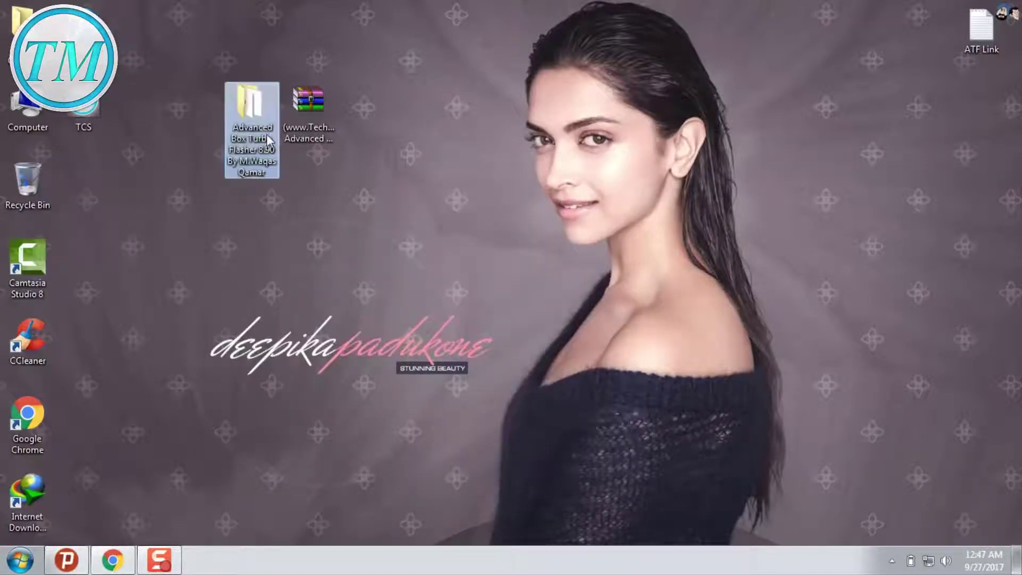
double_click(267, 134)
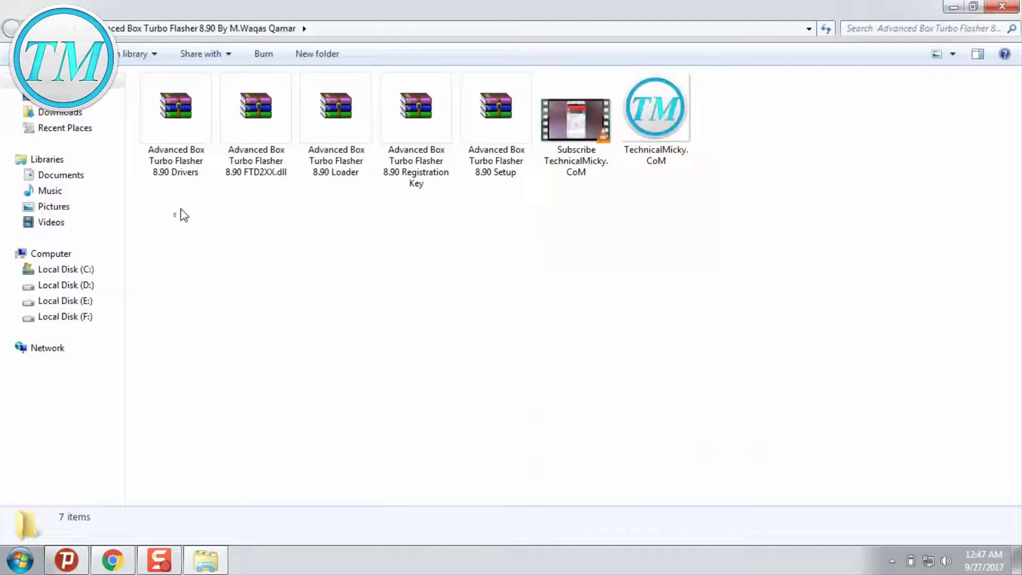
Review the five extracted archives, including the Registration Key, Loader and FTD2XX.dll ones.
left_click_drag(174, 216, 501, 119)
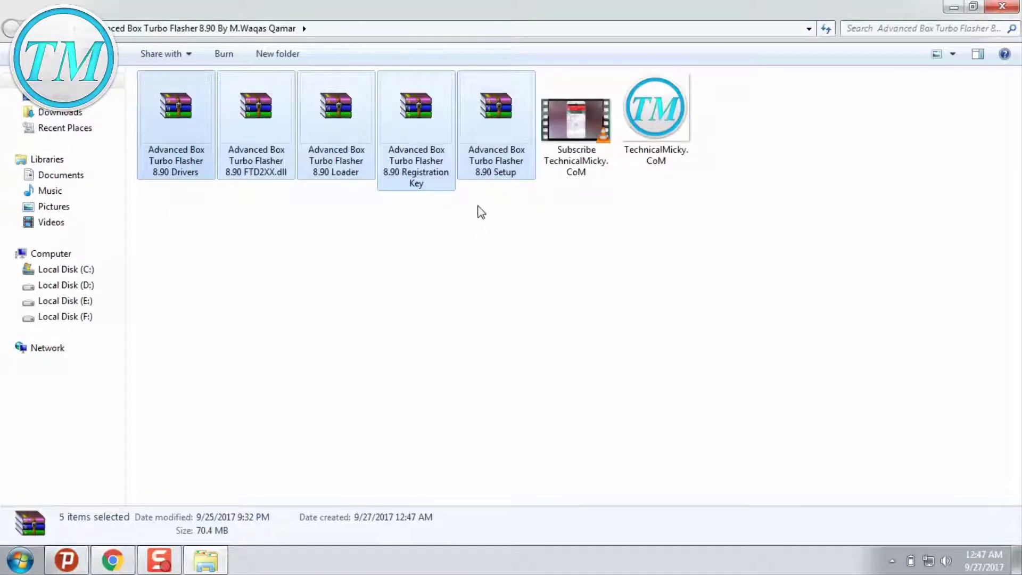
left_click_drag(479, 206, 200, 128)
left_click(461, 140)
left_click(437, 138)
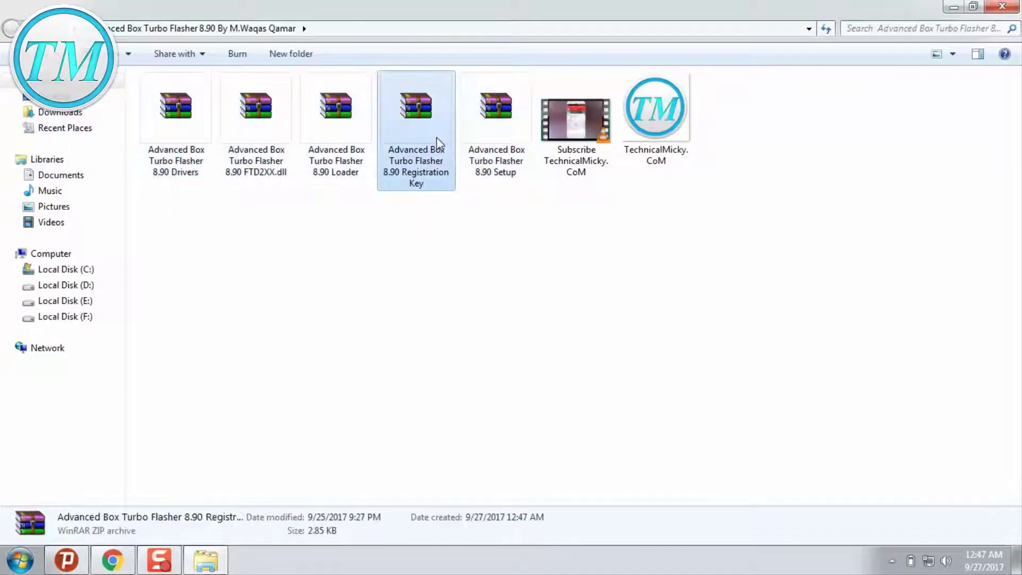
left_click(349, 146)
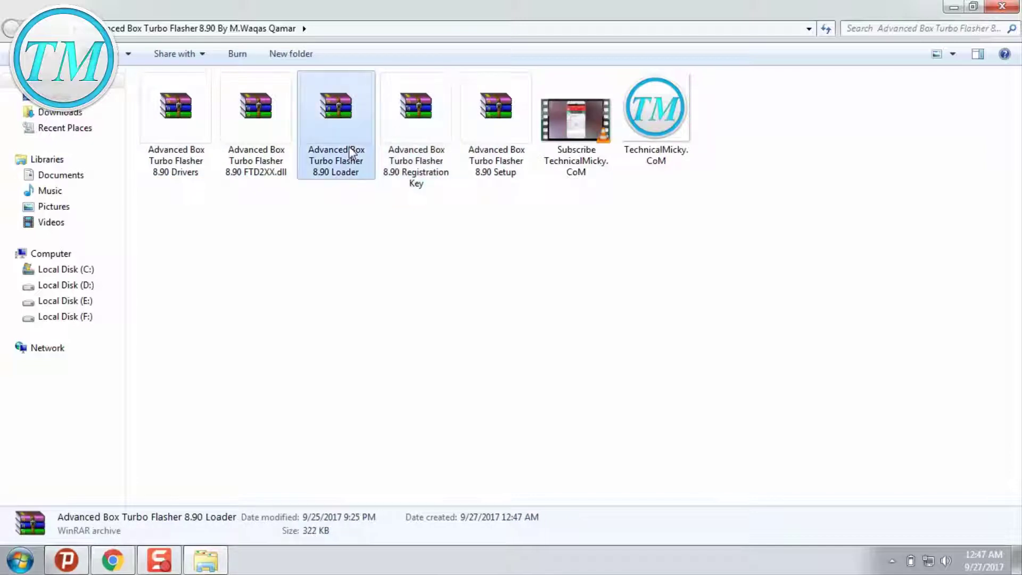
left_click(268, 150)
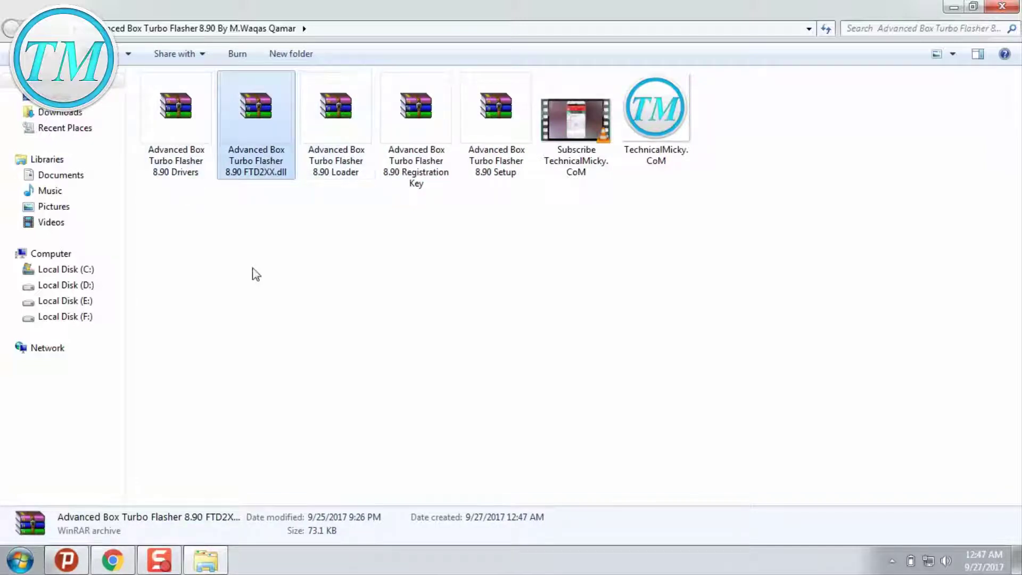
Try to run the Nokia Connectivity driver installer from the Advanced Box Turbo Flasher 8.90 Drivers archive, and close the archive.
left_click(251, 284)
left_click(181, 137)
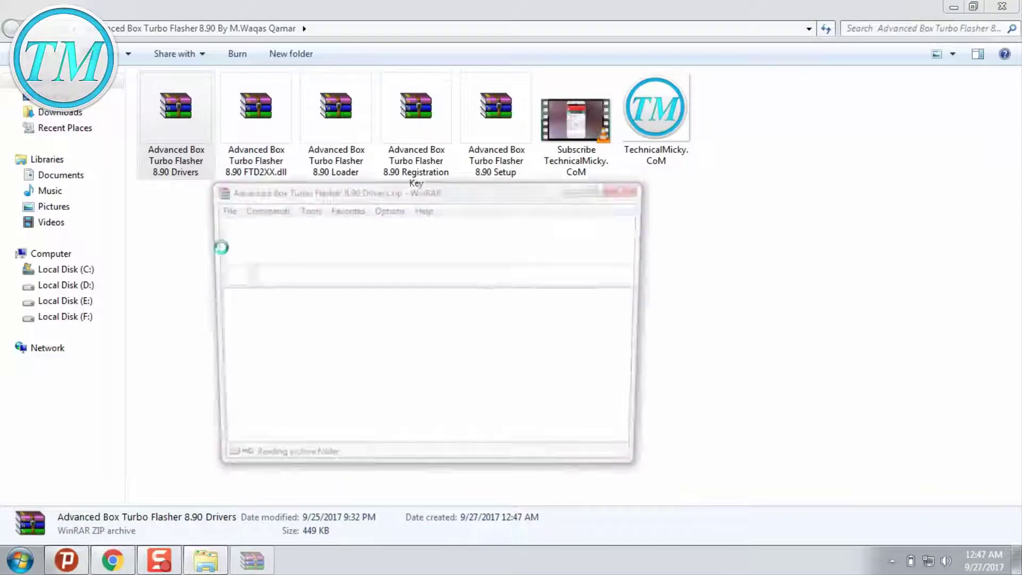
left_click(261, 373)
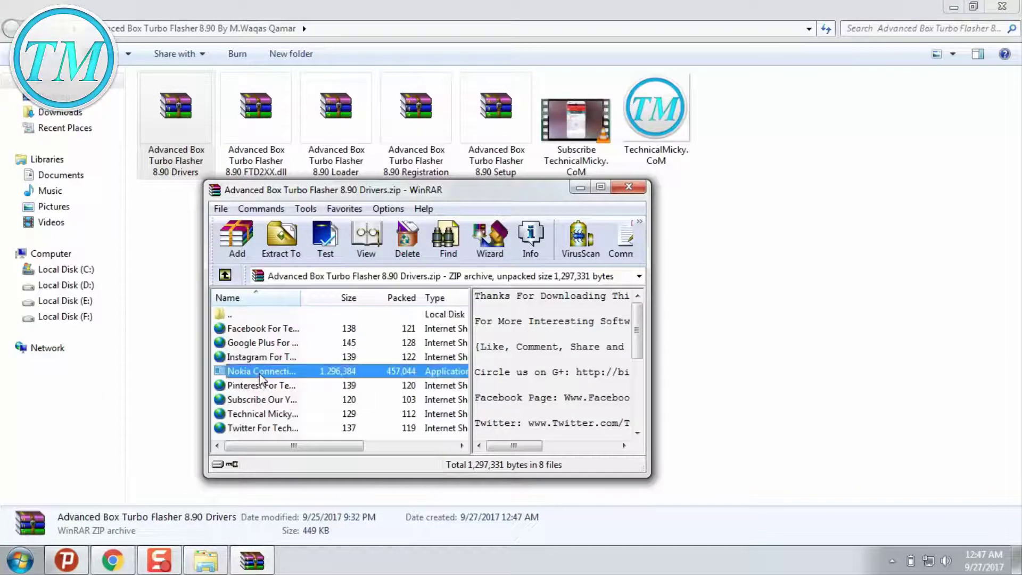
double_click(370, 376)
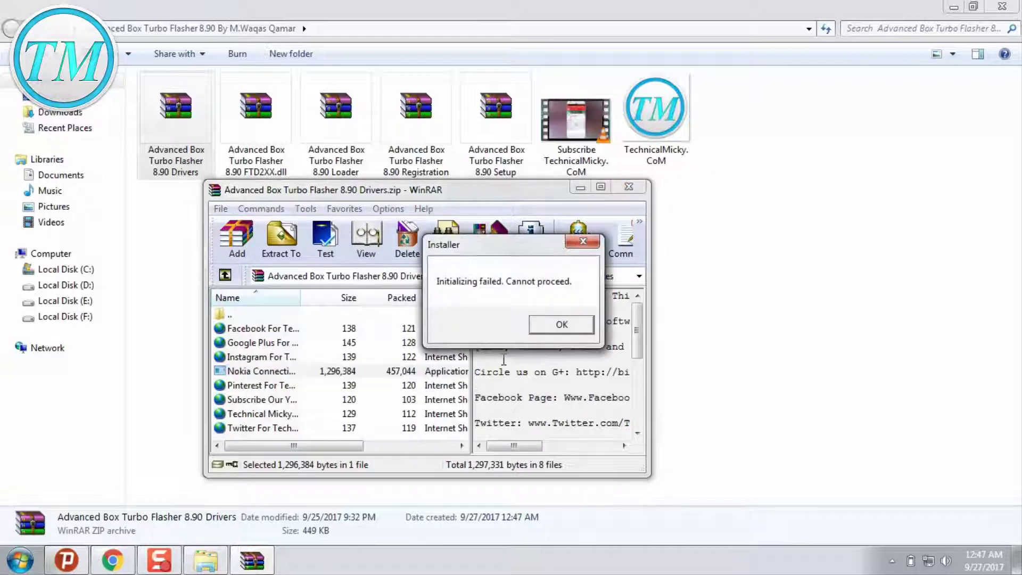
left_click(558, 326)
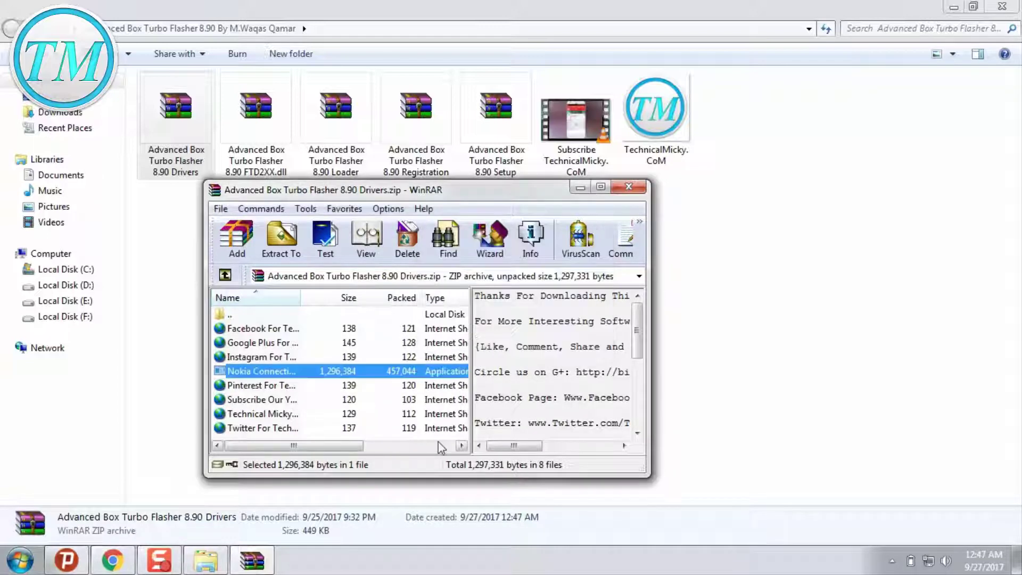
left_click(441, 440)
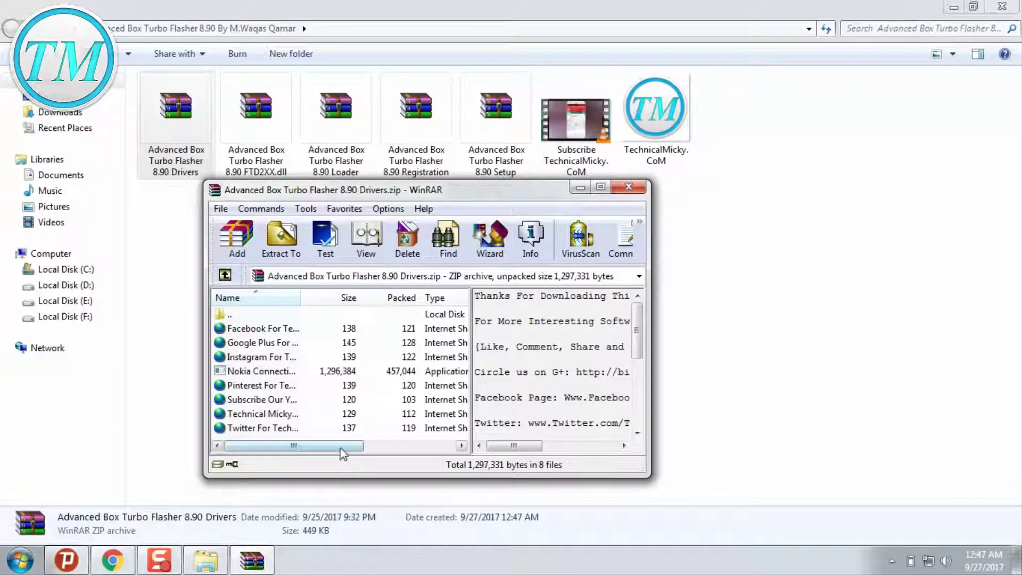
mouse_move(338, 447)
left_mouse_down()
mouse_move(378, 447)
mouse_move(326, 450)
left_mouse_up()
key("Escape")
Open the Advanced Box Turbo Flasher 8.90 Setup archive and disable the Avast antivirus shields from the system tray.
double_click(499, 160)
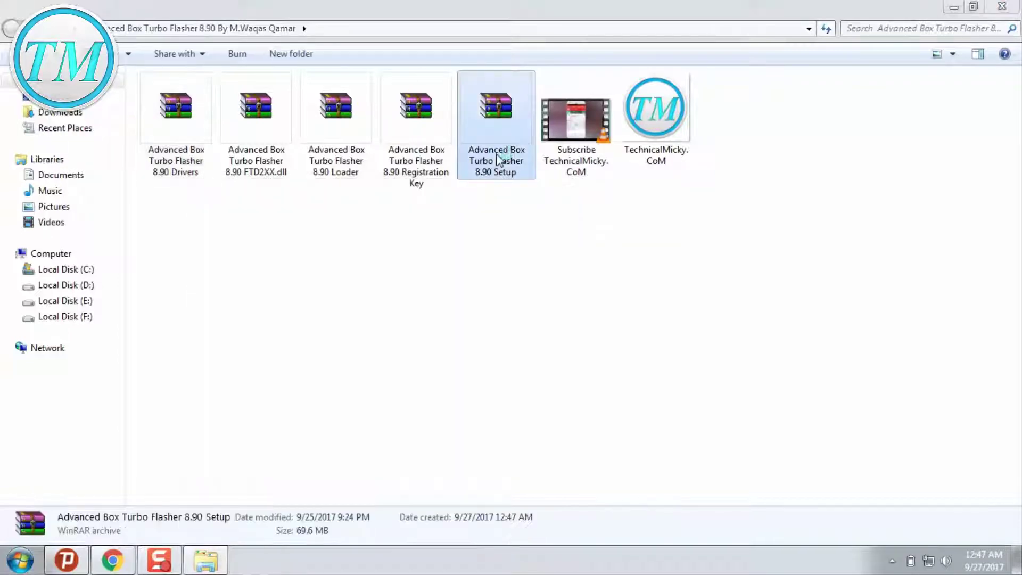
left_click(892, 561)
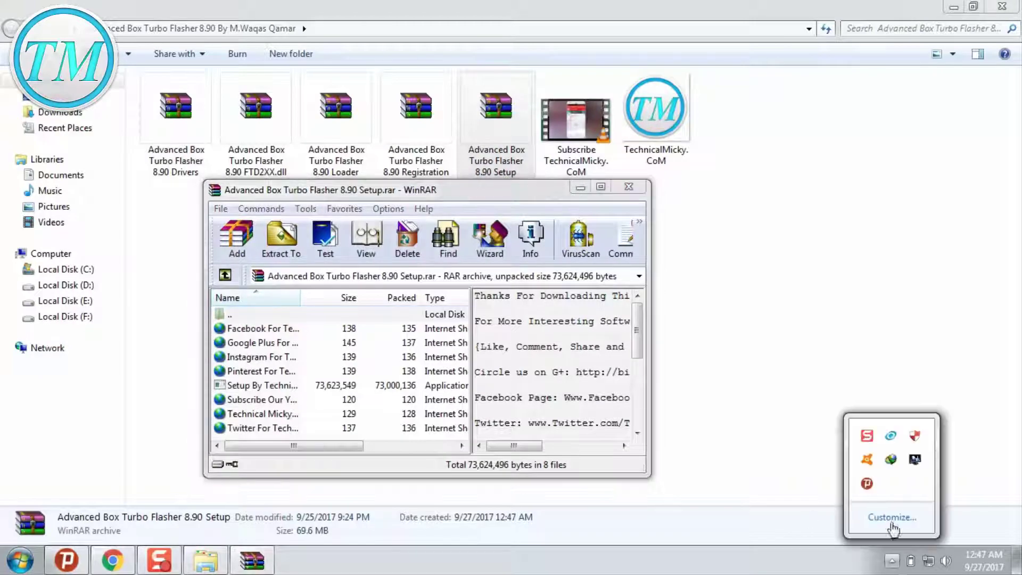
right_click(870, 458)
mouse_move(903, 308)
left_click(791, 352)
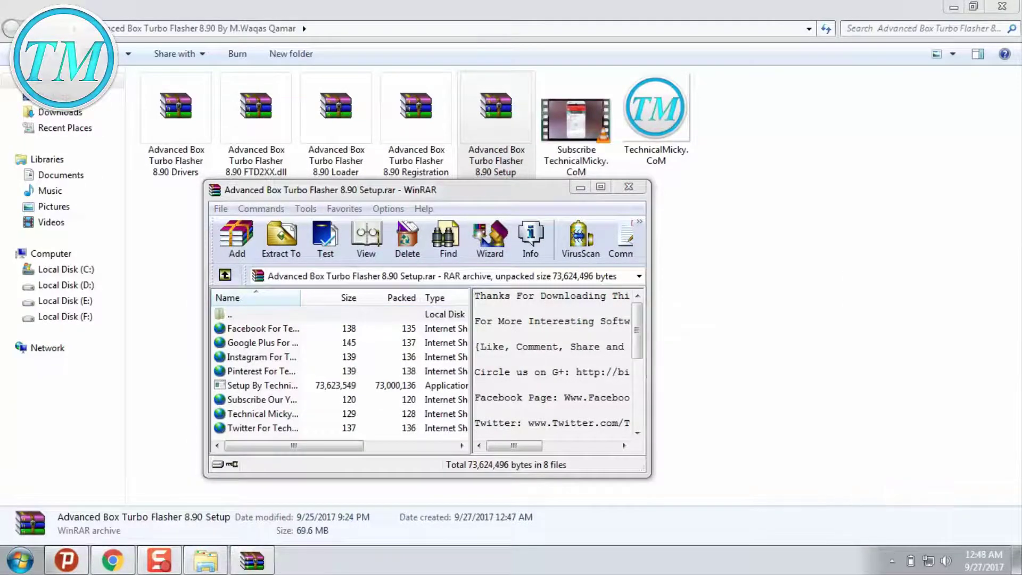
left_click(502, 352)
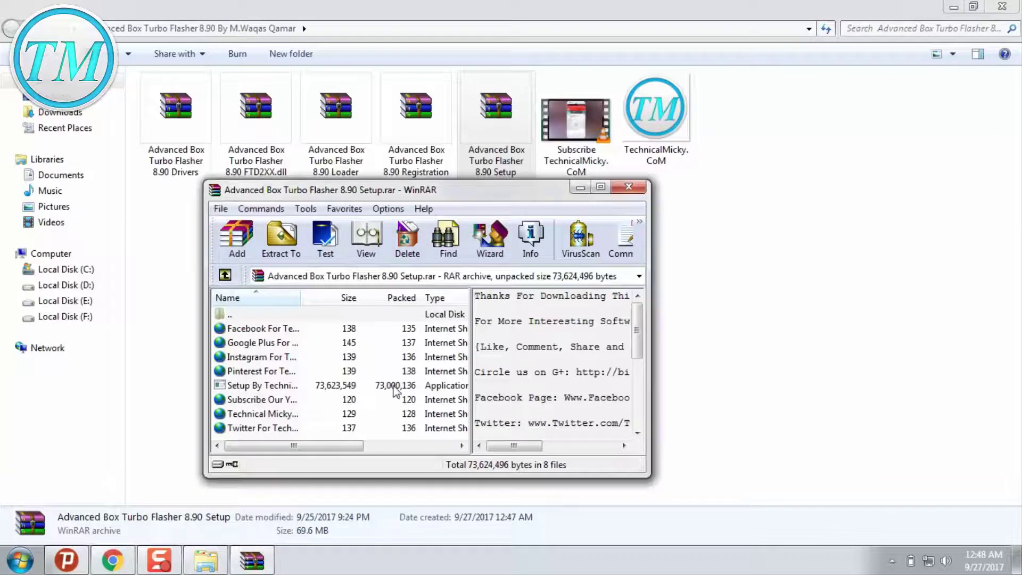
Run Setup By TechnicalMicky.CoM.exe from the archive and set the installation location on Local Disk (C:).
left_click(333, 391)
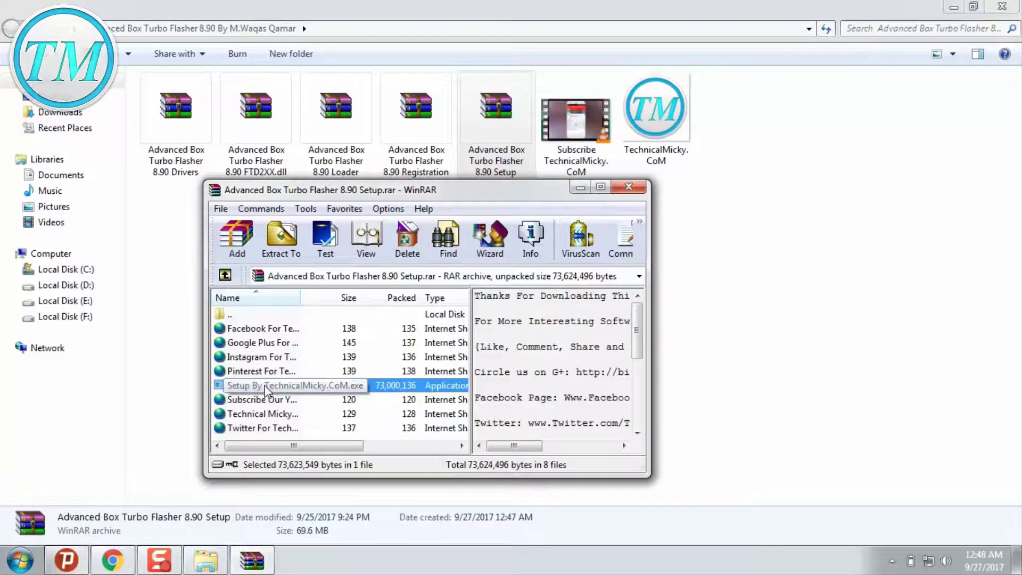
double_click(284, 387)
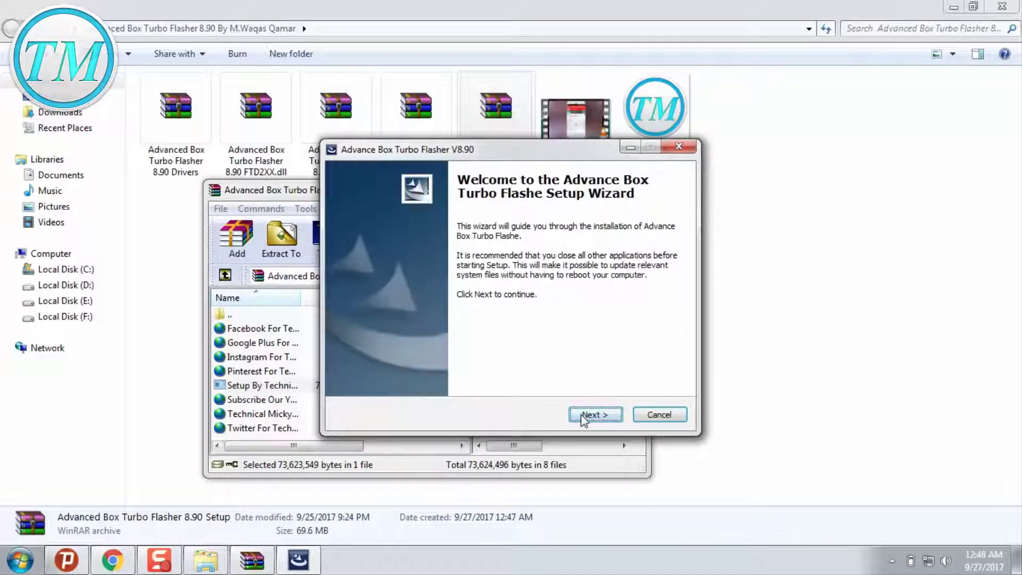
left_click(584, 416)
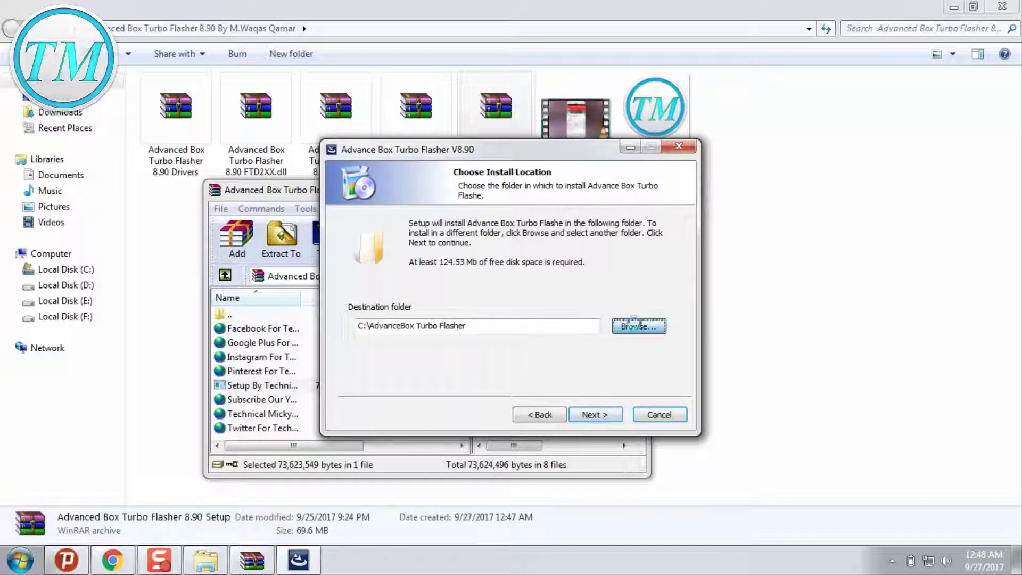
left_click(463, 288)
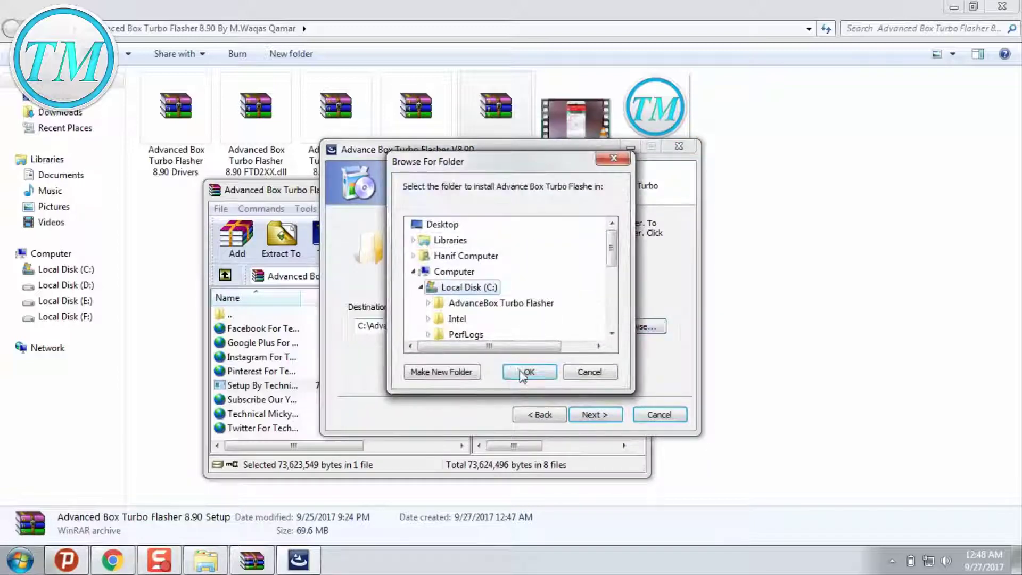
left_click(523, 373)
left_click(593, 417)
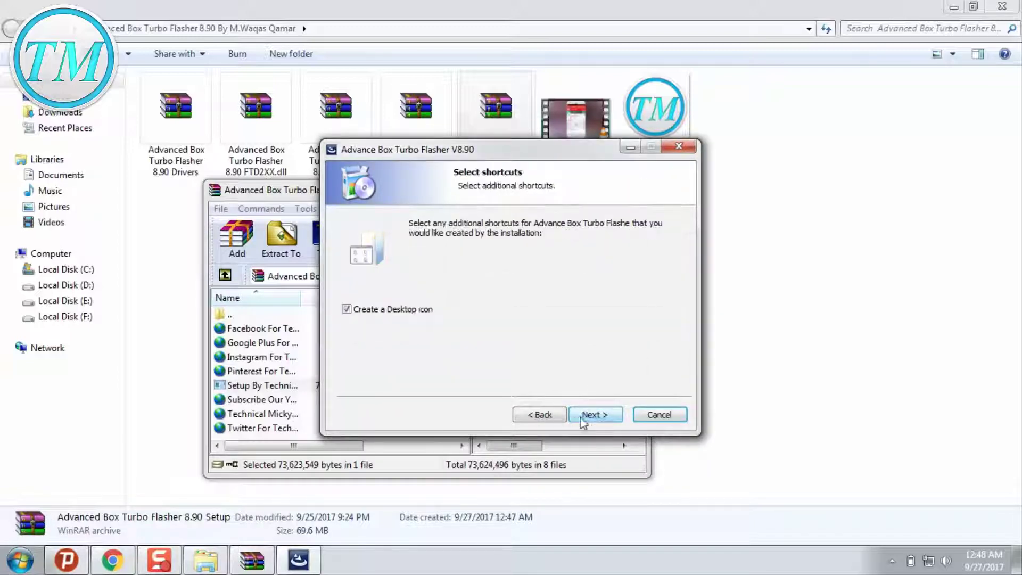
Turn off the desktop icon option and start installing Advance Box Turbo Flasher V8.90.
left_click(429, 314)
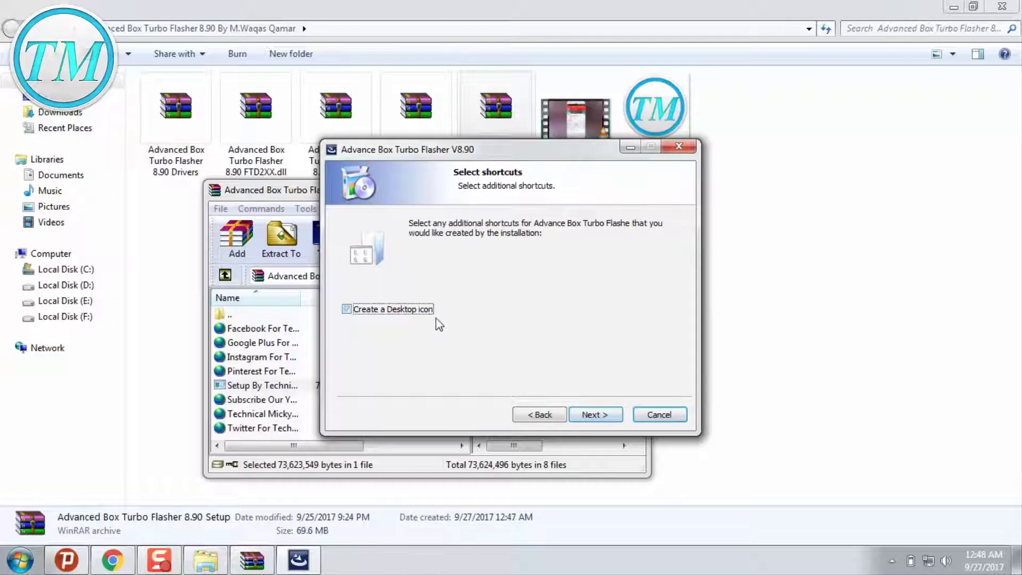
left_click(580, 413)
left_click(580, 413)
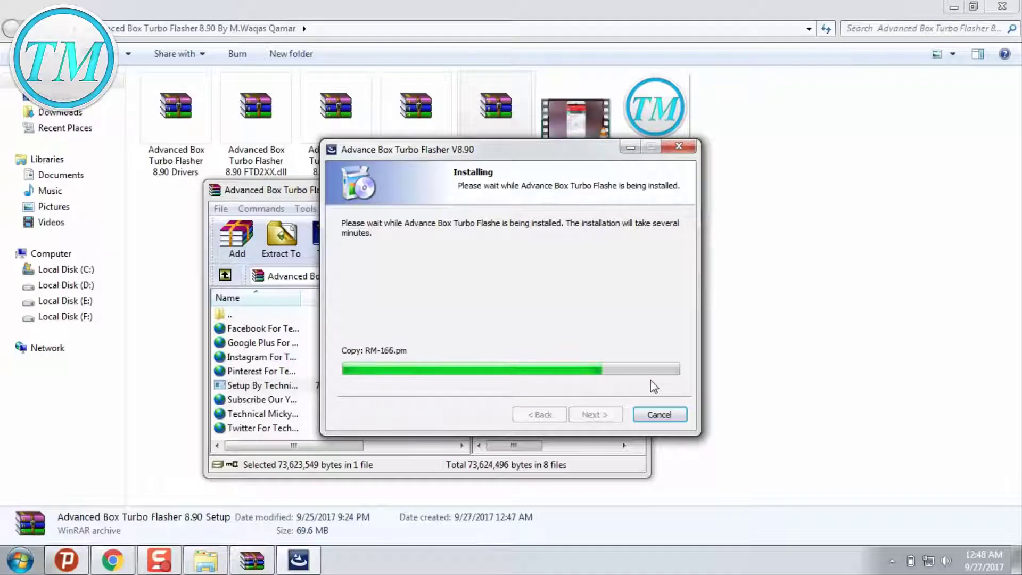
Look over the Z3x Pro Box article and the site's subscription and social links in Chrome during the installation.
left_click(118, 557)
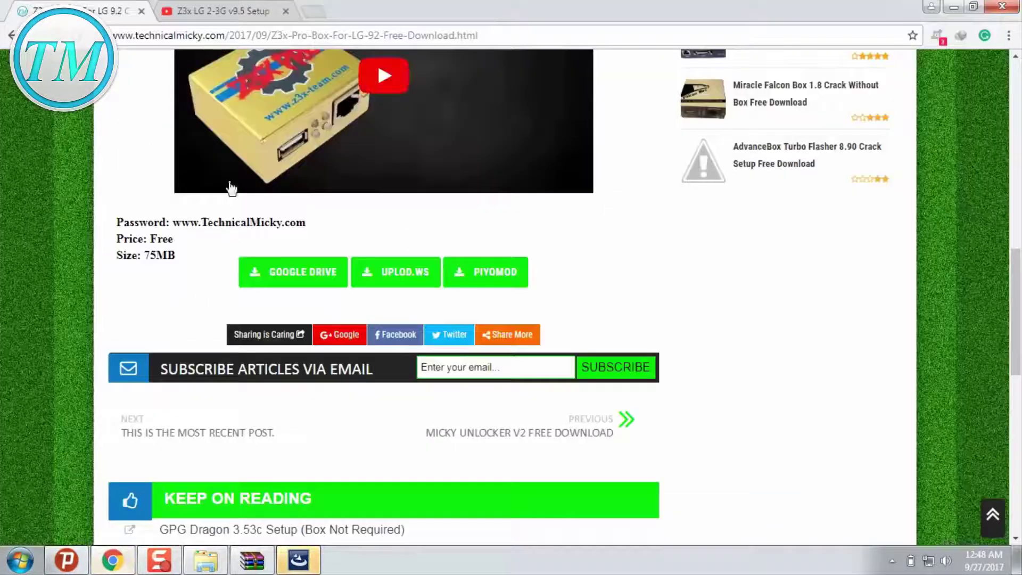
scroll(577, 283, "up", 10)
scroll(713, 407, "down", 2)
scroll(713, 410, "down", 1)
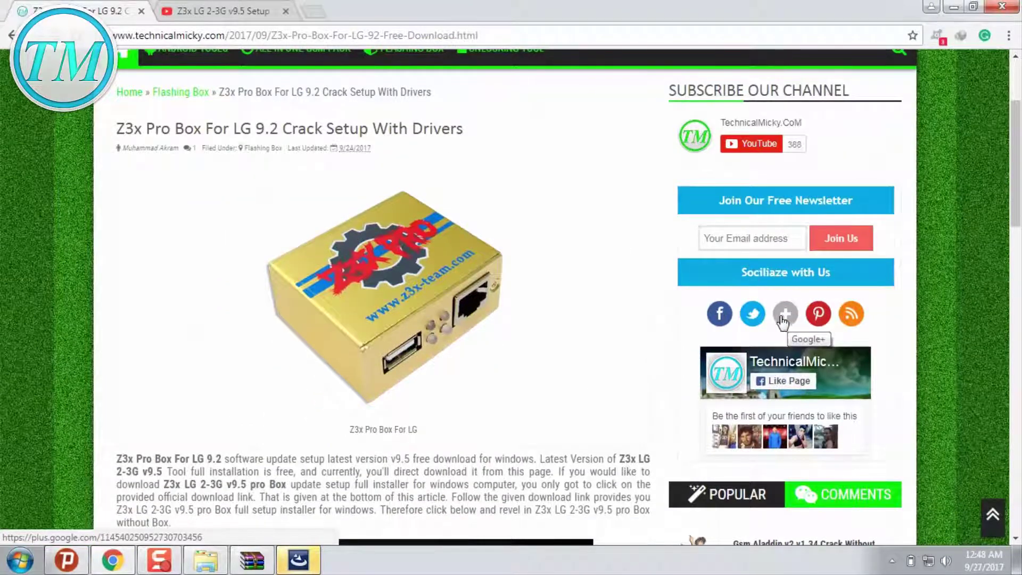
Return to the Advance Box Turbo Flasher setup wizard, finish it, and close the Setup archive.
left_click(118, 561)
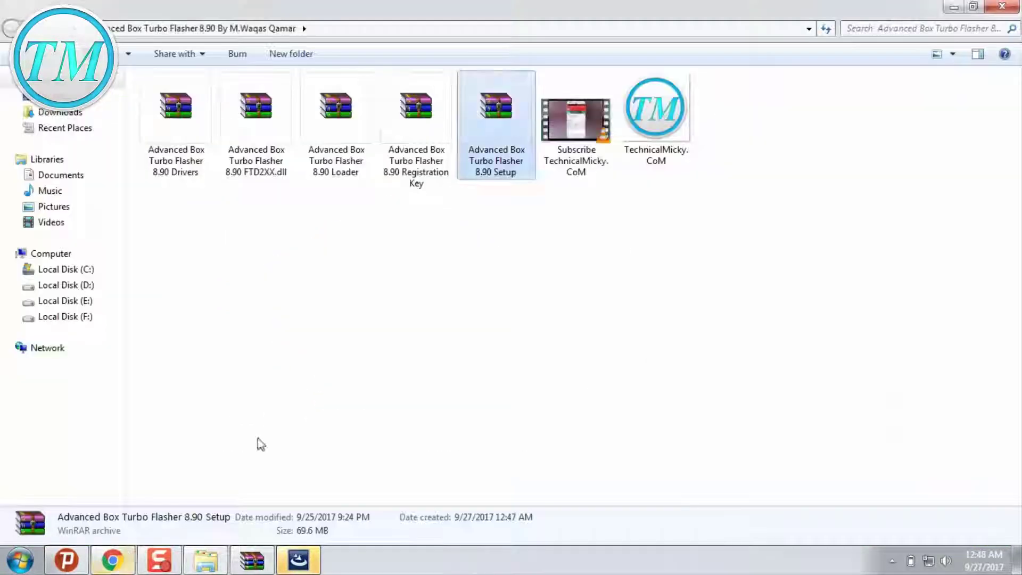
left_click(297, 563)
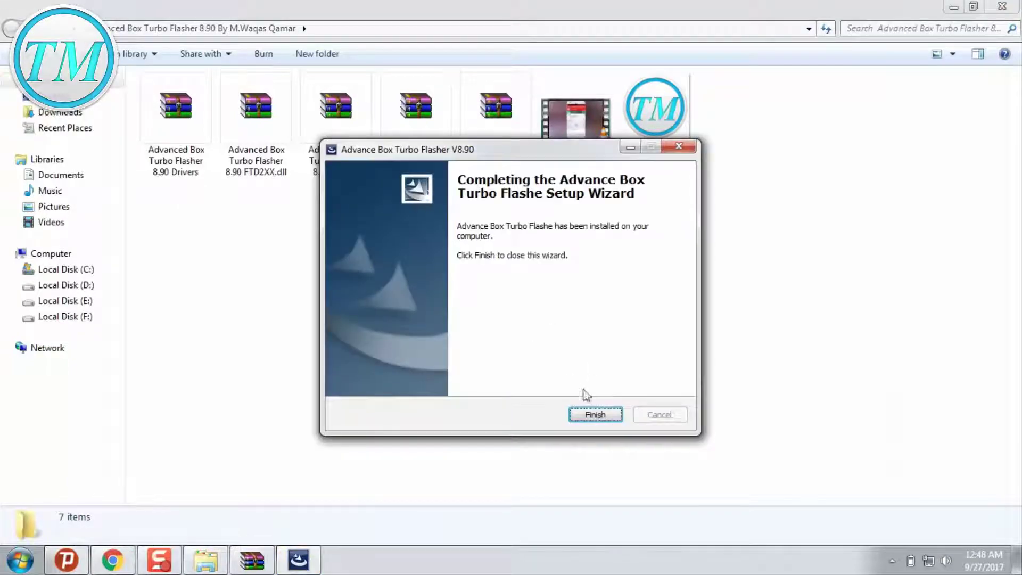
left_click(593, 418)
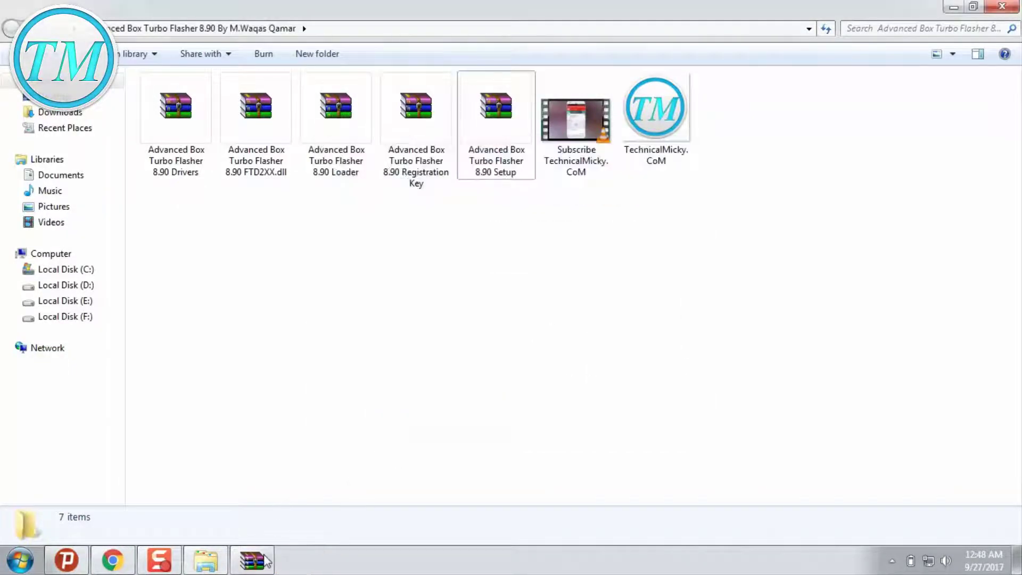
Open the Advanced Box Turbo Flasher 8.90 Loader archive over the C:\AdvanceBox Turbo Flasher installation folder.
double_click(330, 154)
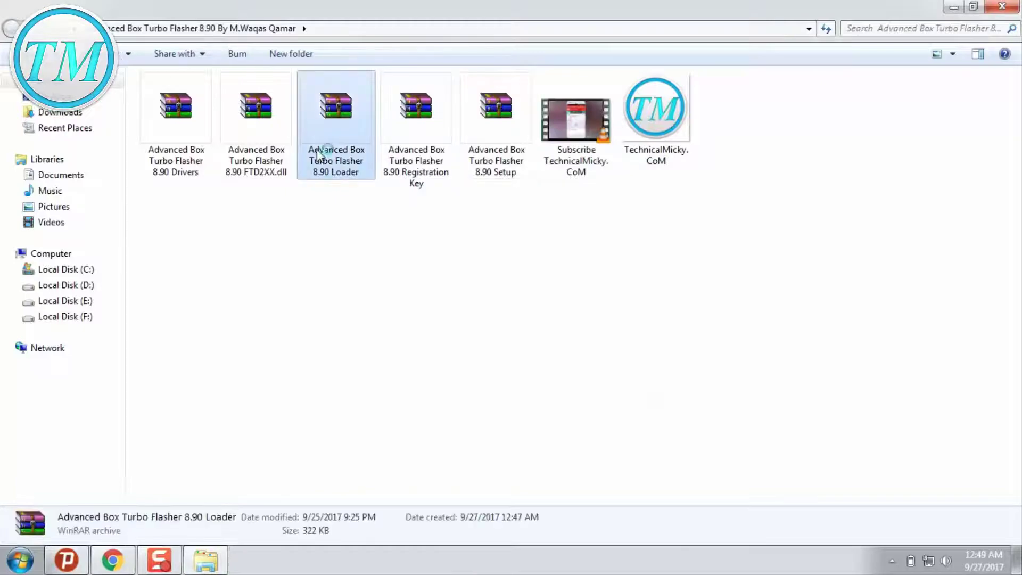
left_click(80, 269)
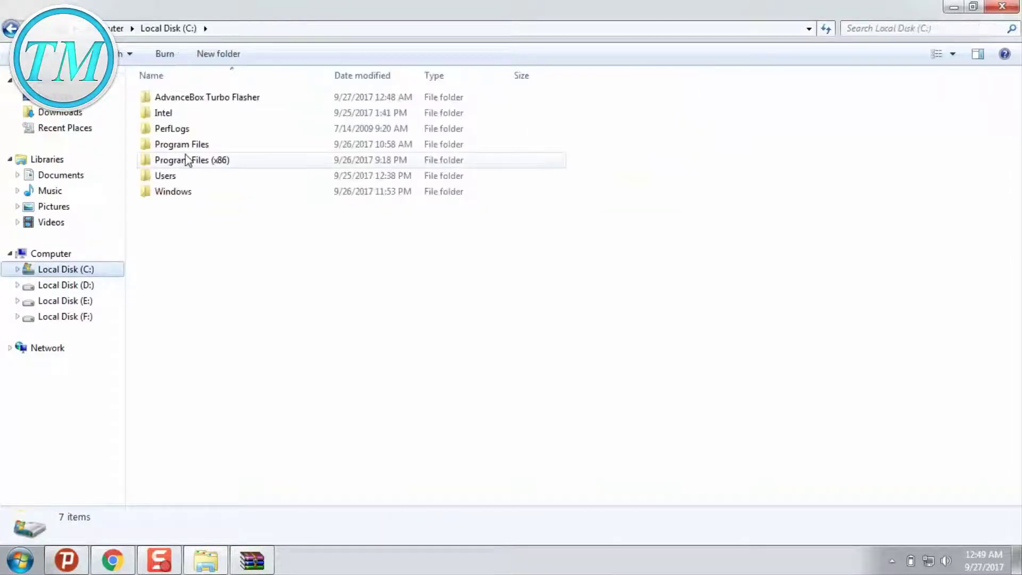
double_click(205, 97)
key("alt+Tab")
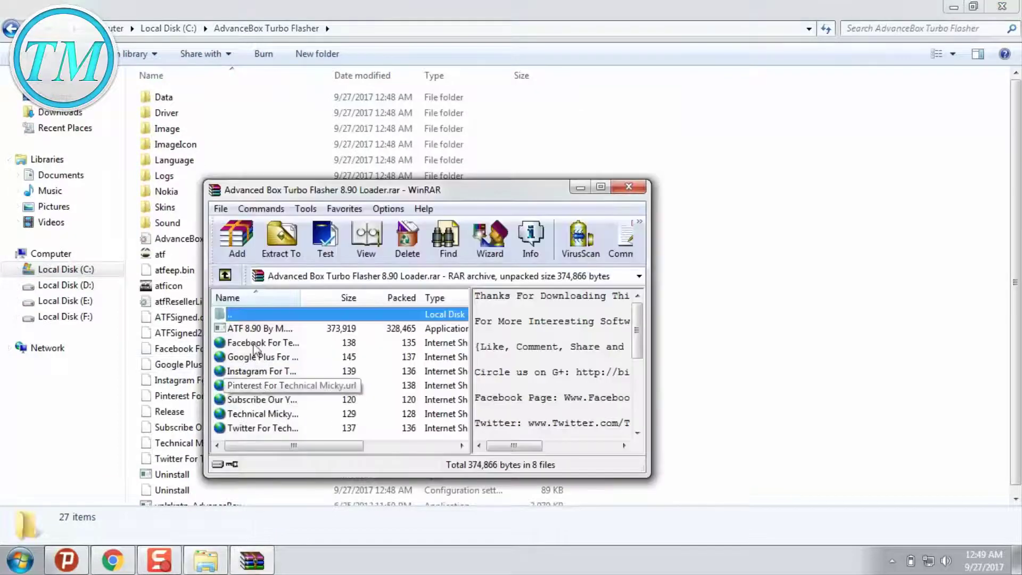
Extract all eight Loader archive files into the AdvanceBox Turbo Flasher folder, replacing every same-named file, and refresh the folder.
left_click_drag(244, 442, 746, 314)
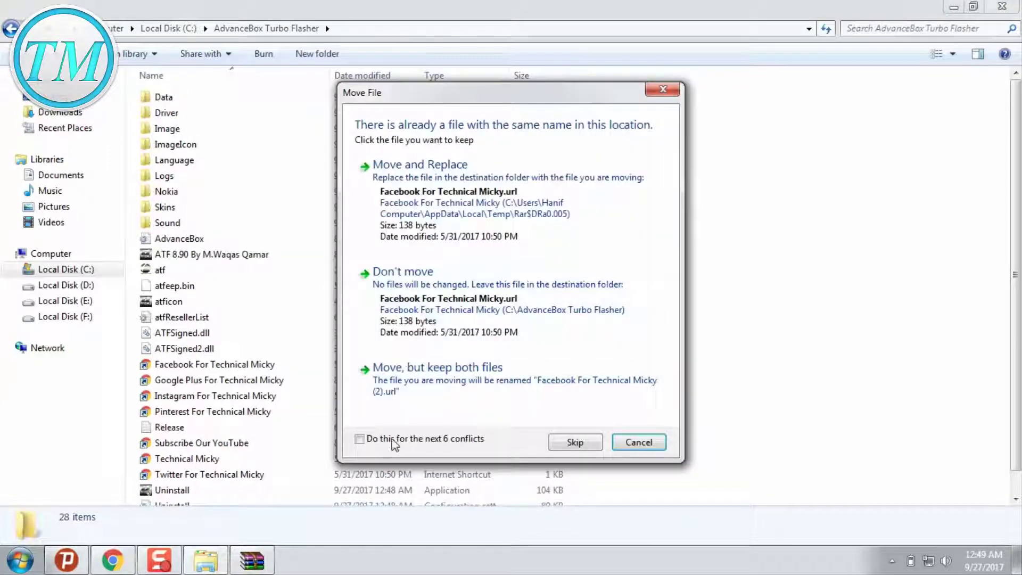
left_click(394, 438)
left_click(463, 199)
left_click(660, 277)
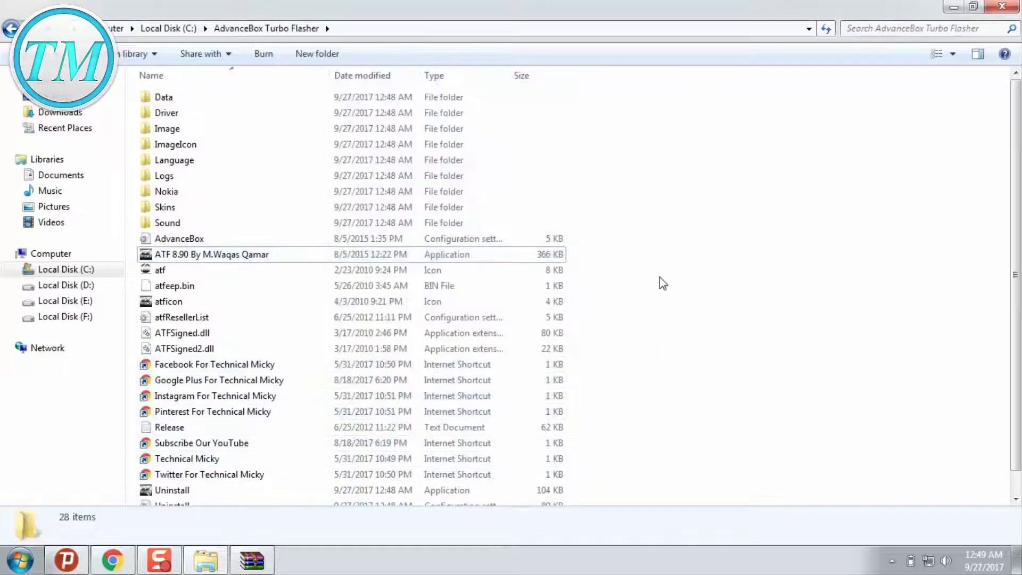
right_click(660, 277)
left_click(690, 334)
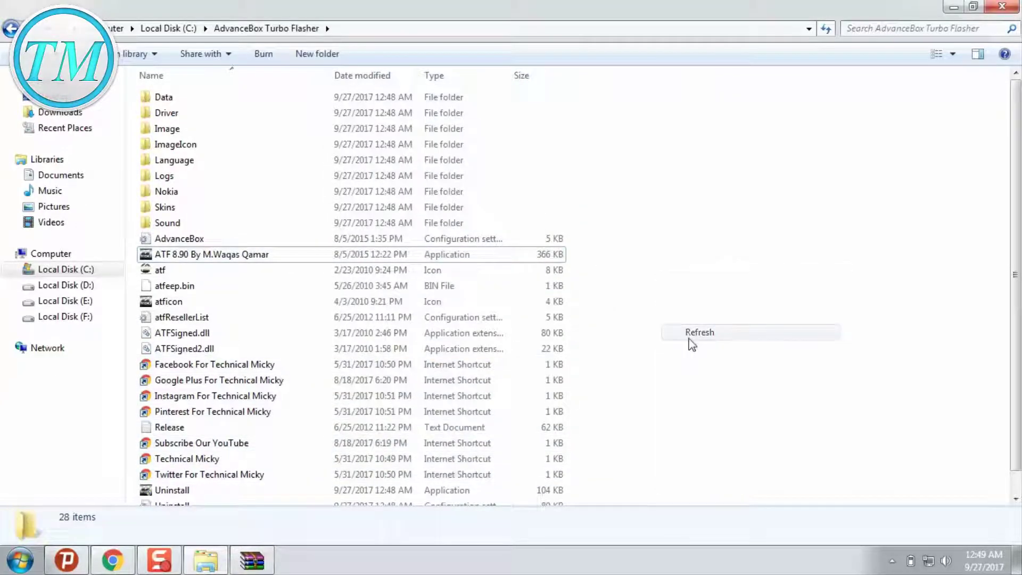
Create a desktop shortcut for the ATF 8.90 loader application in the installation folder.
left_click(269, 257)
right_click(233, 259)
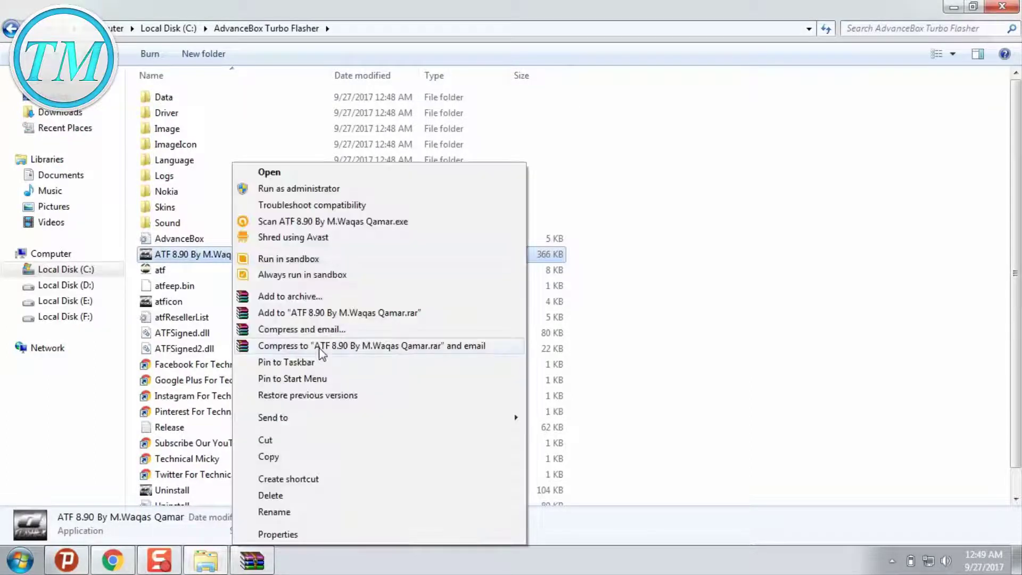
mouse_move(495, 420)
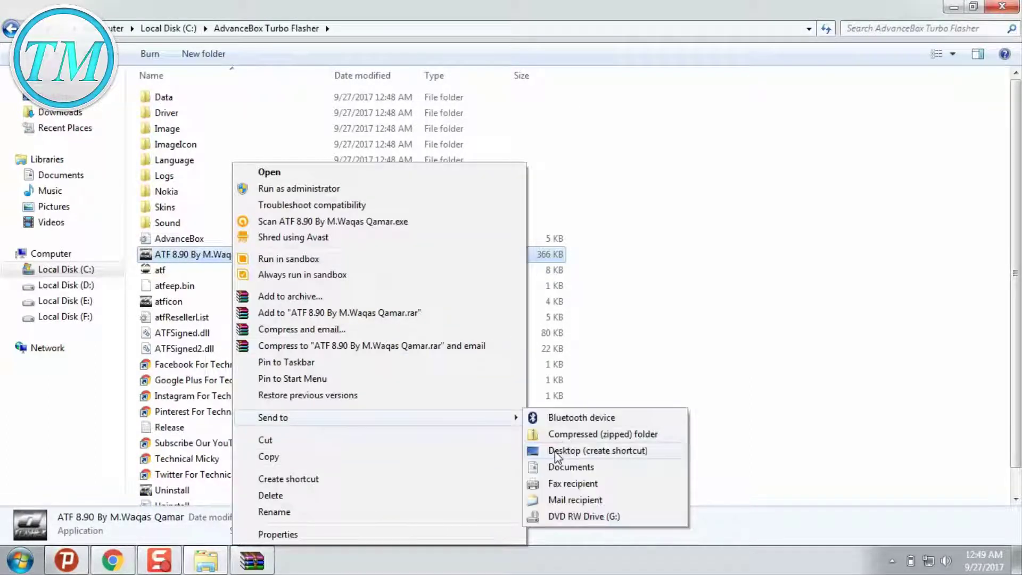
left_click(580, 450)
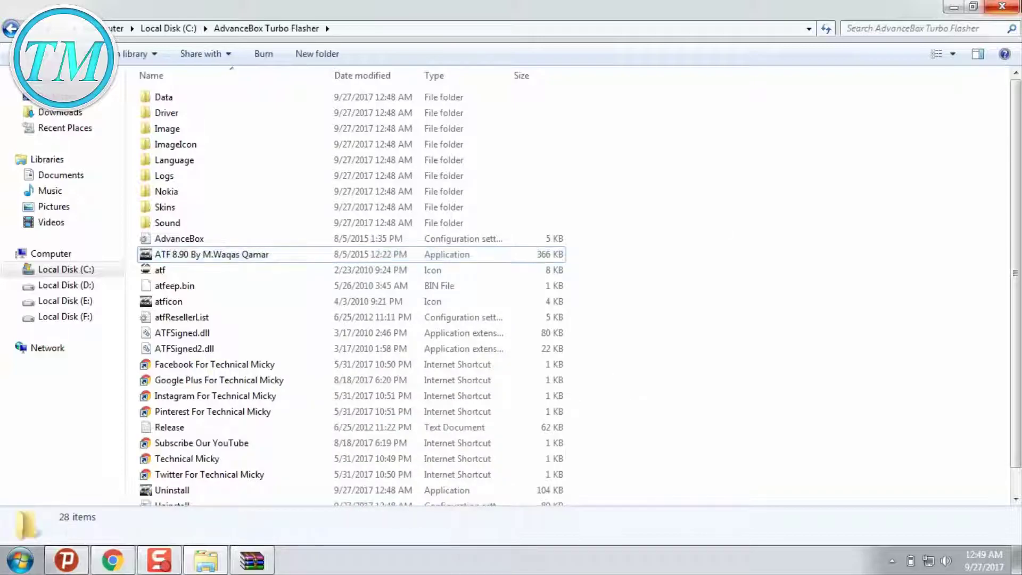
Close the installation folder, check the new ATF 8.90 shortcut on the desktop, and close the Loader archive.
left_click(1003, 6)
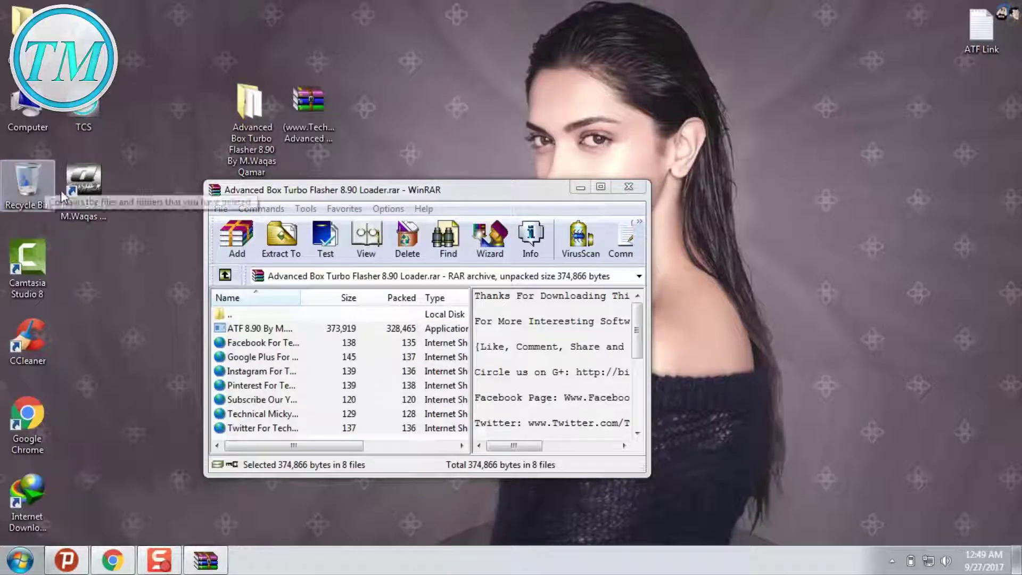
left_click(83, 187)
left_click(152, 235)
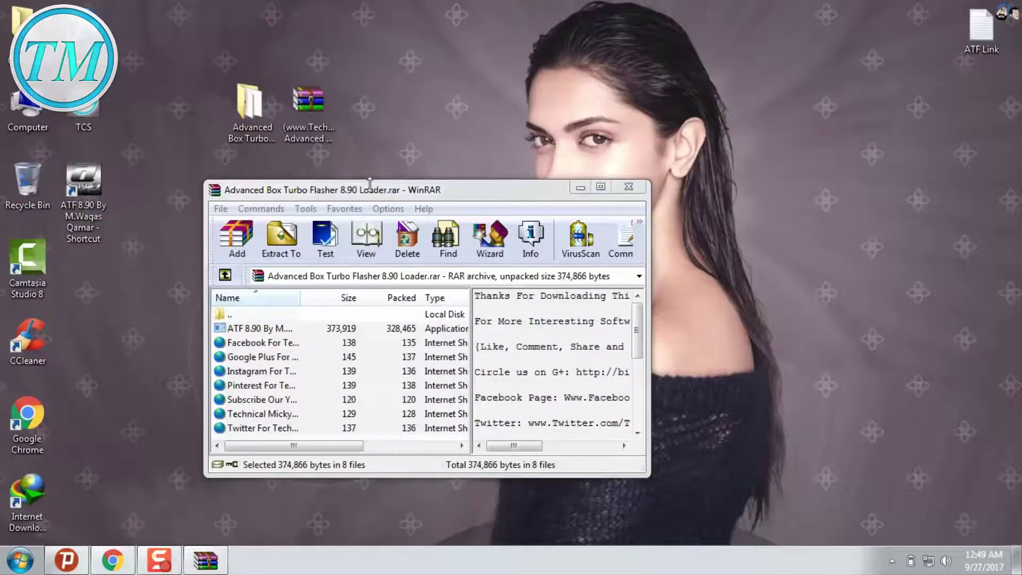
left_click(629, 187)
Extract FTD2XX.dll from the Advanced Box Turbo Flasher 8.90 FTD2XX.dll archive into the package folder and close the archive.
double_click(257, 130)
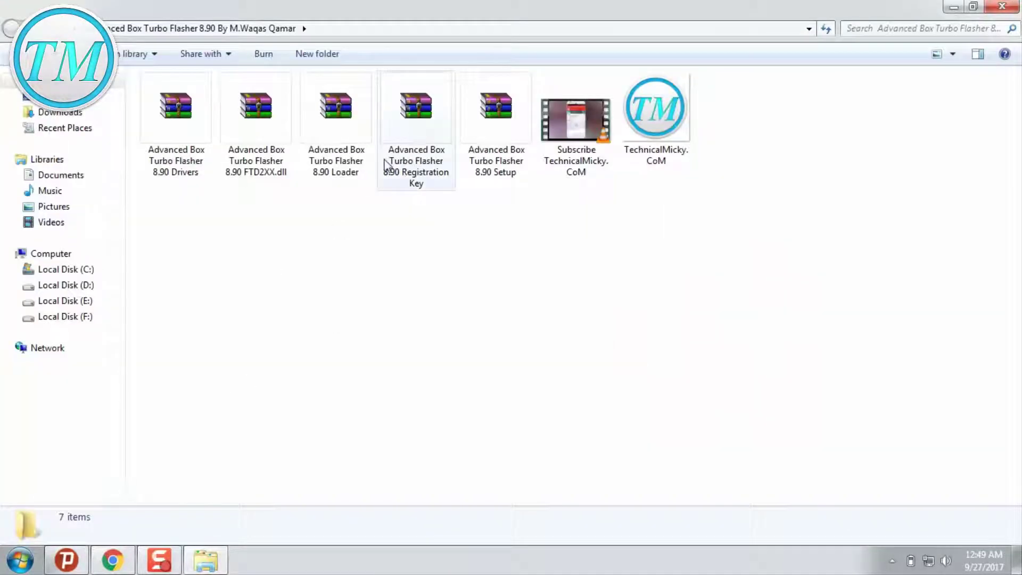
double_click(248, 177)
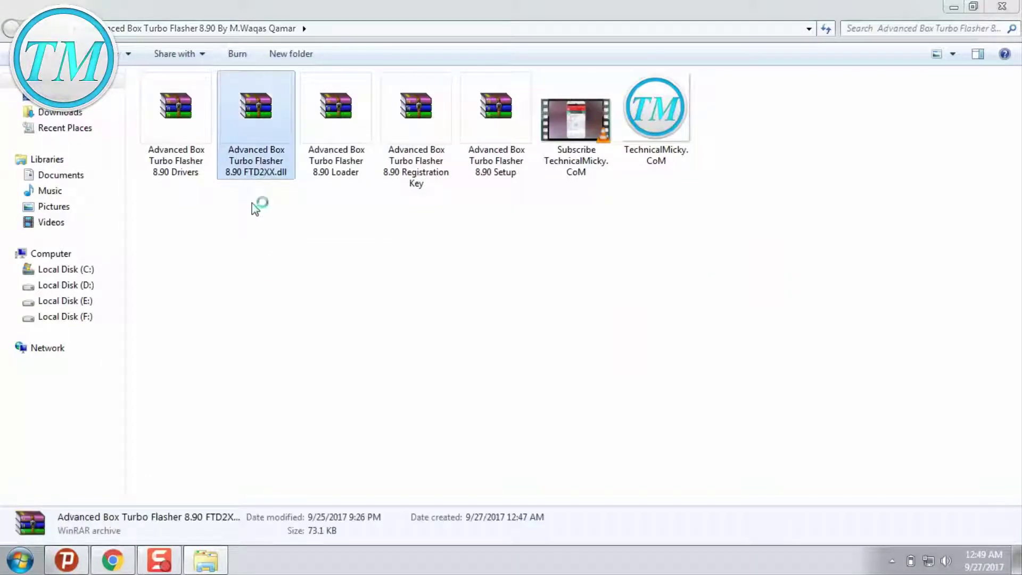
left_click_drag(253, 345, 285, 342)
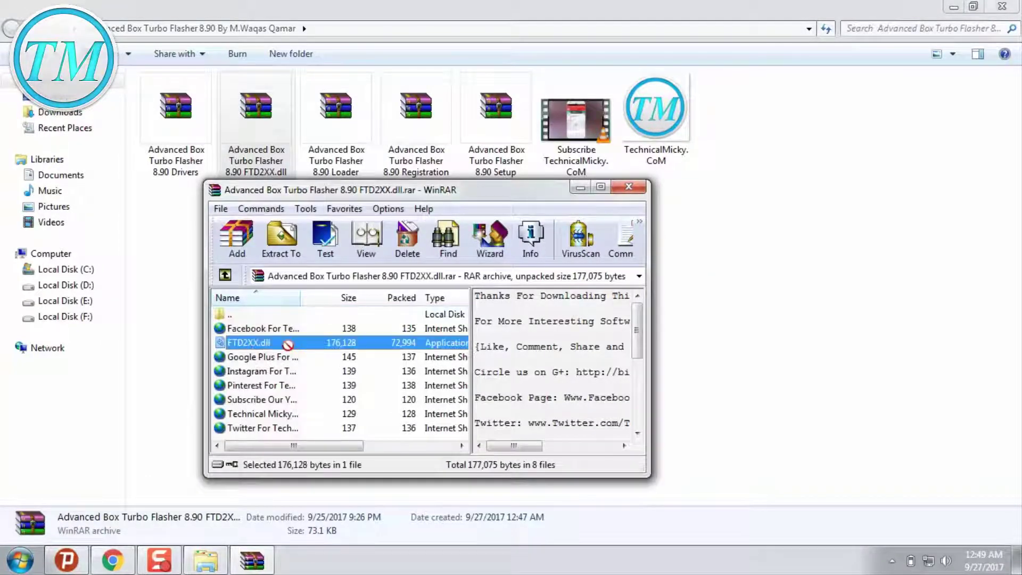
left_click_drag(562, 347, 730, 288)
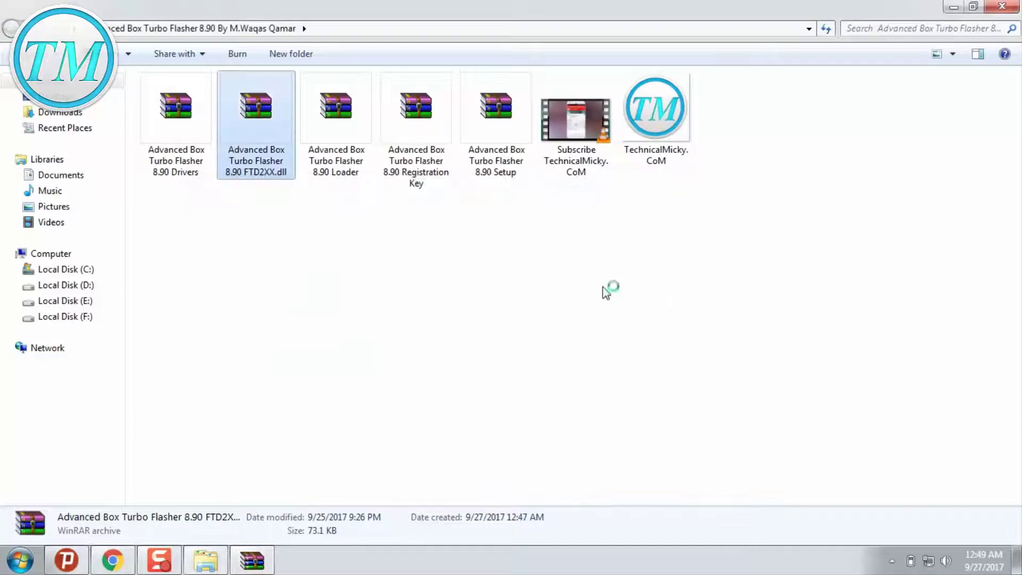
right_click(261, 557)
left_click(269, 519)
Copy the extracted FTD2XX.dll into the C:\AdvanceBox Turbo Flasher installation folder.
left_click(586, 134)
right_click(591, 134)
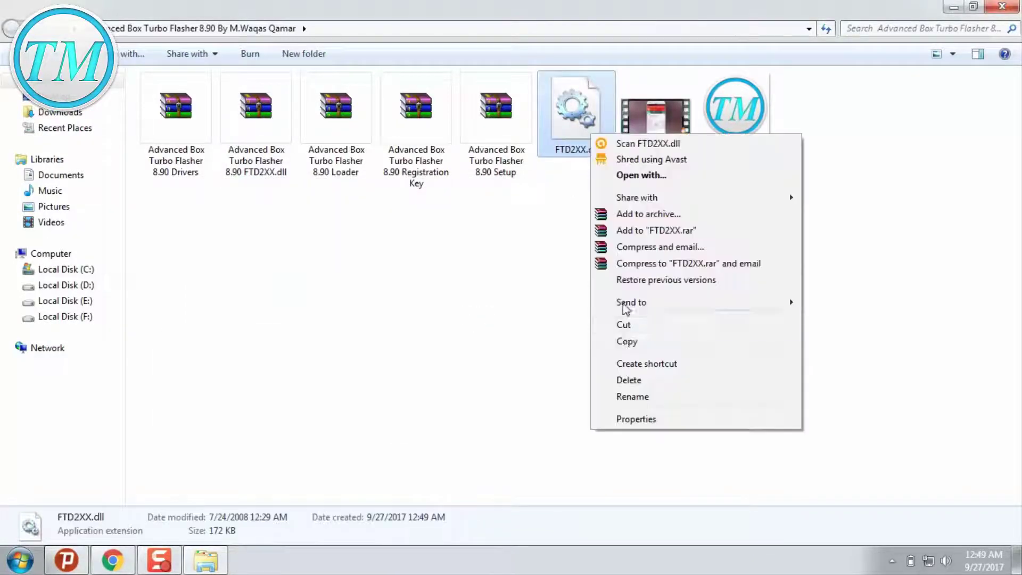
left_click(625, 345)
left_click(64, 269)
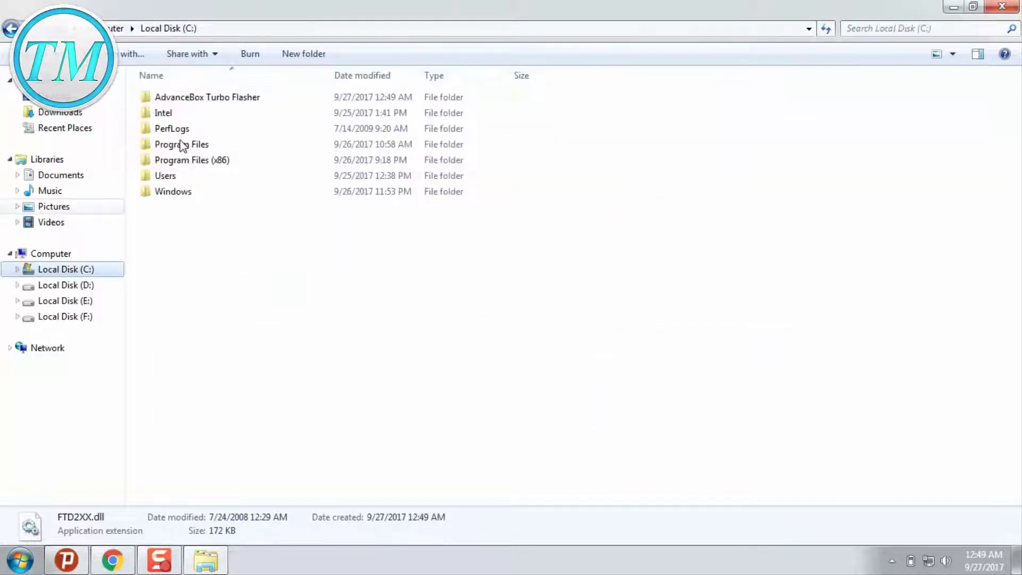
double_click(195, 102)
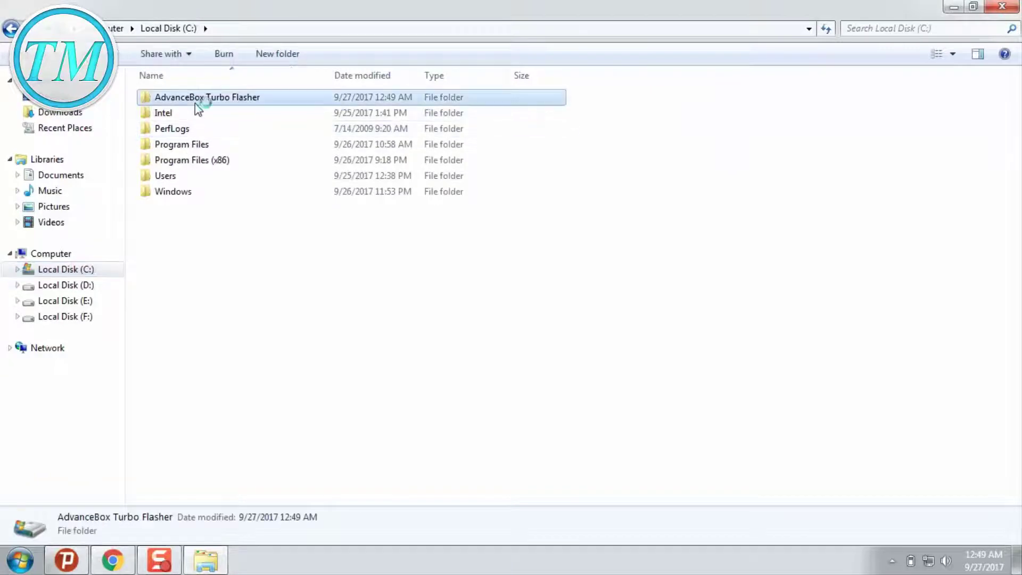
right_click(646, 264)
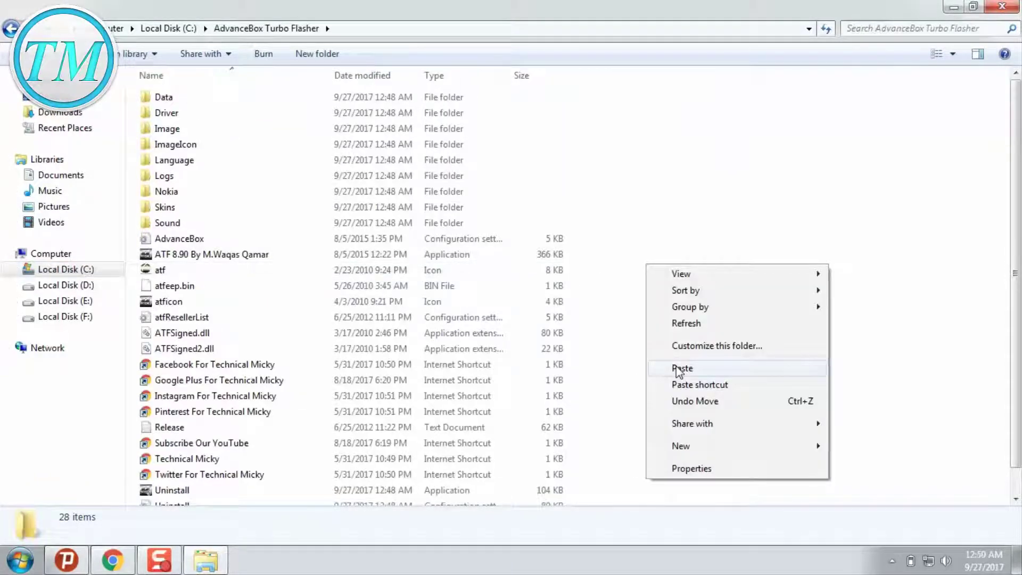
left_click(678, 372)
left_click(641, 326)
Go from the installation folder to the C:\Windows\System32 folder.
key("BackSpace")
key("Down")
key("Down")
key("Down")
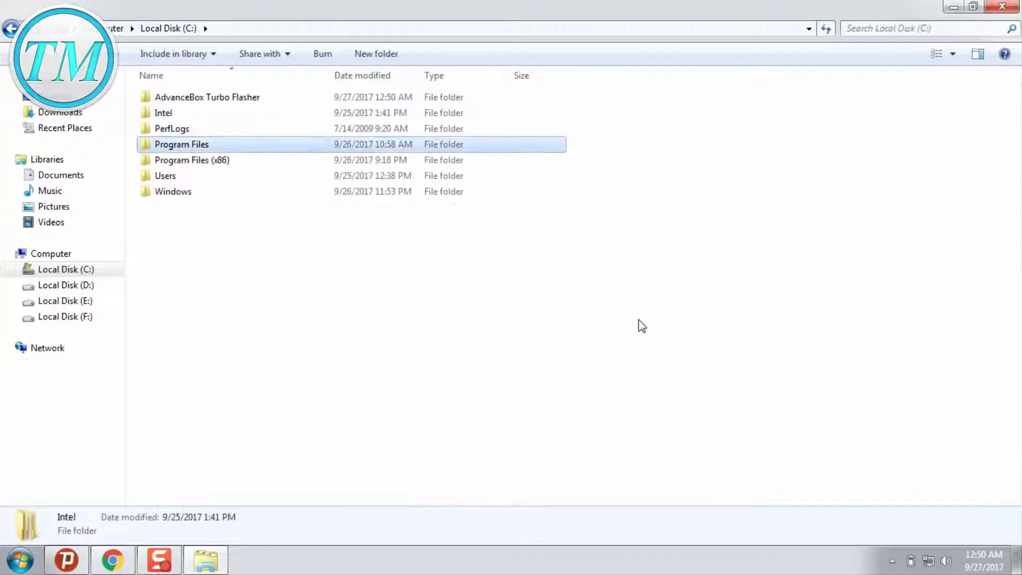
key("Down")
key("Down")
key("Down")
key("Return")
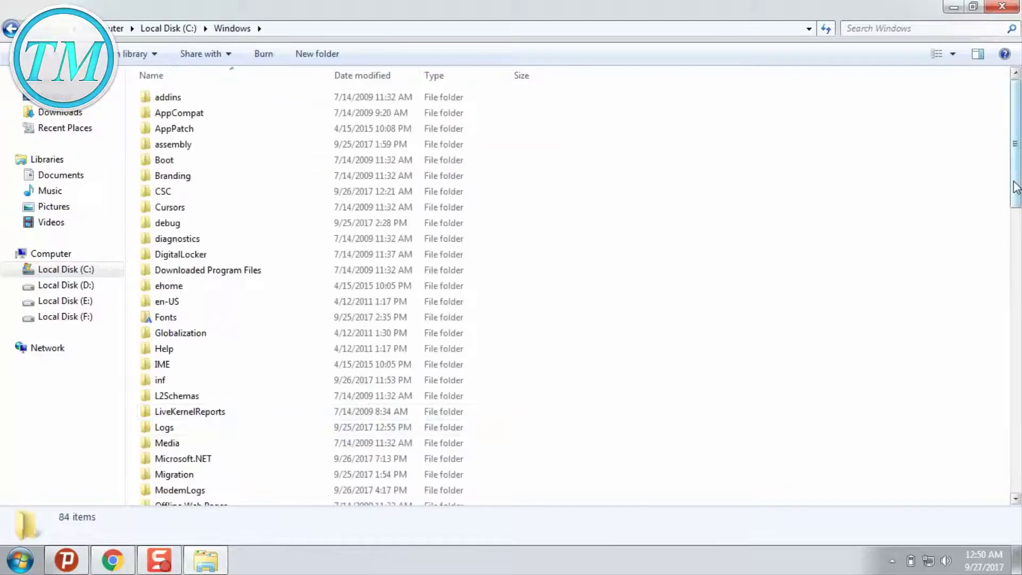
left_click_drag(1016, 187, 1002, 354)
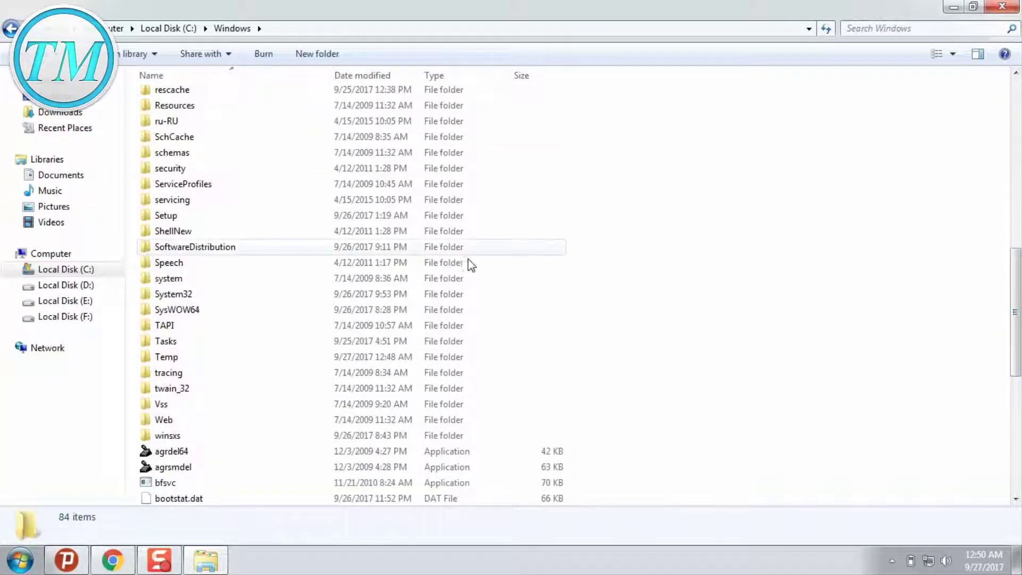
double_click(458, 294)
Paste FTD2XX.dll into System32, granting administrator permission, and close the folder window.
key("ctrl+v")
left_click(531, 255)
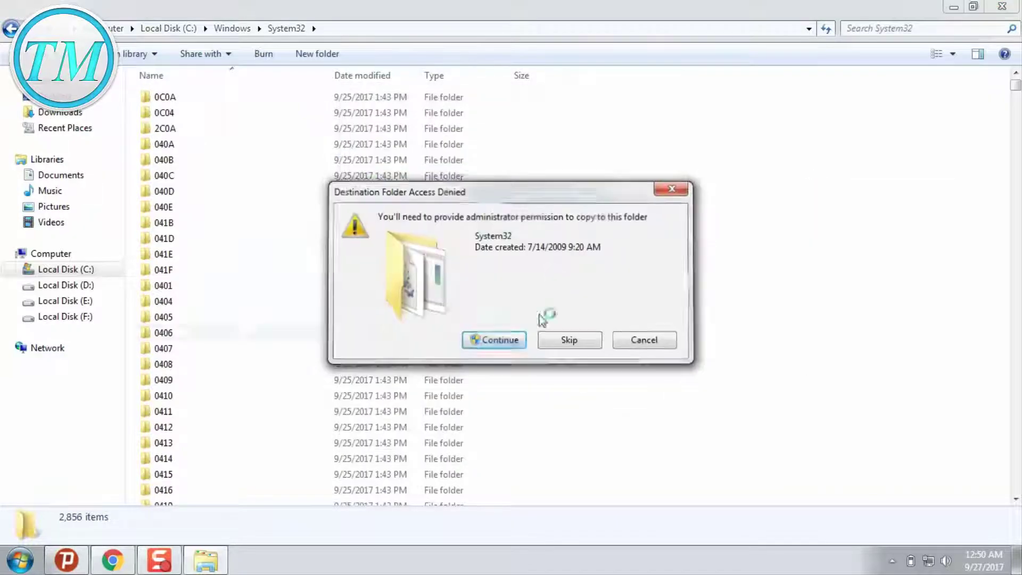
key("Return")
left_click(1003, 7)
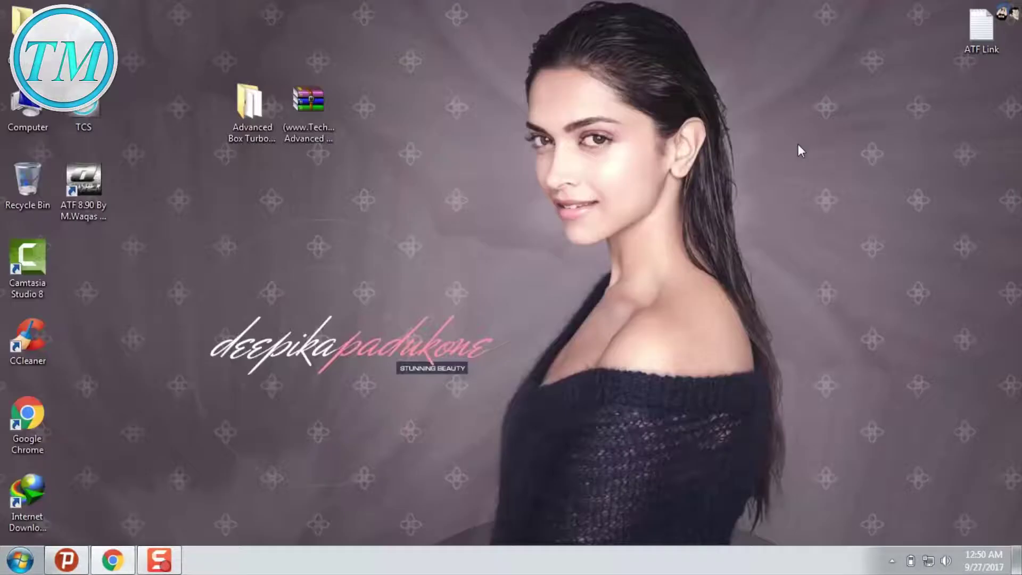
Run the ATF 8.90 desktop shortcut as administrator and minimize the Advance Turbo Flasher window.
left_click(107, 189)
right_click(107, 191)
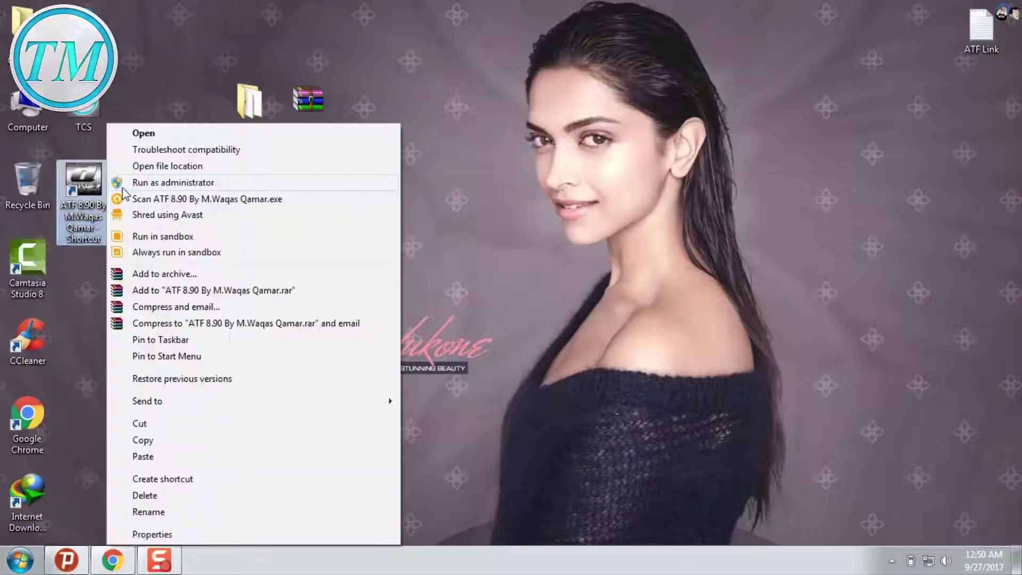
left_click(124, 185)
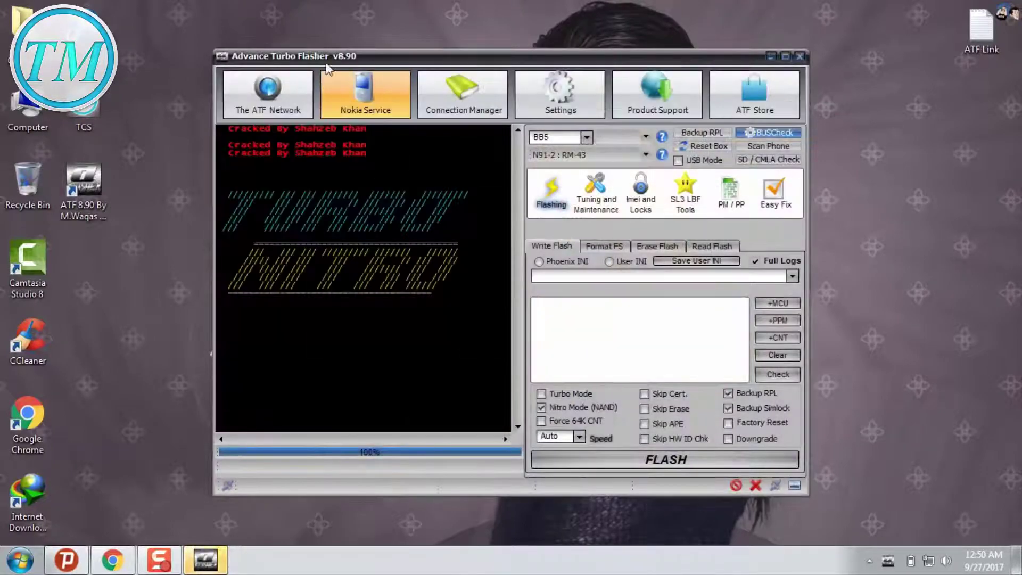
mouse_move(327, 69)
left_mouse_down()
mouse_move(361, 67)
mouse_move(336, 65)
left_mouse_up()
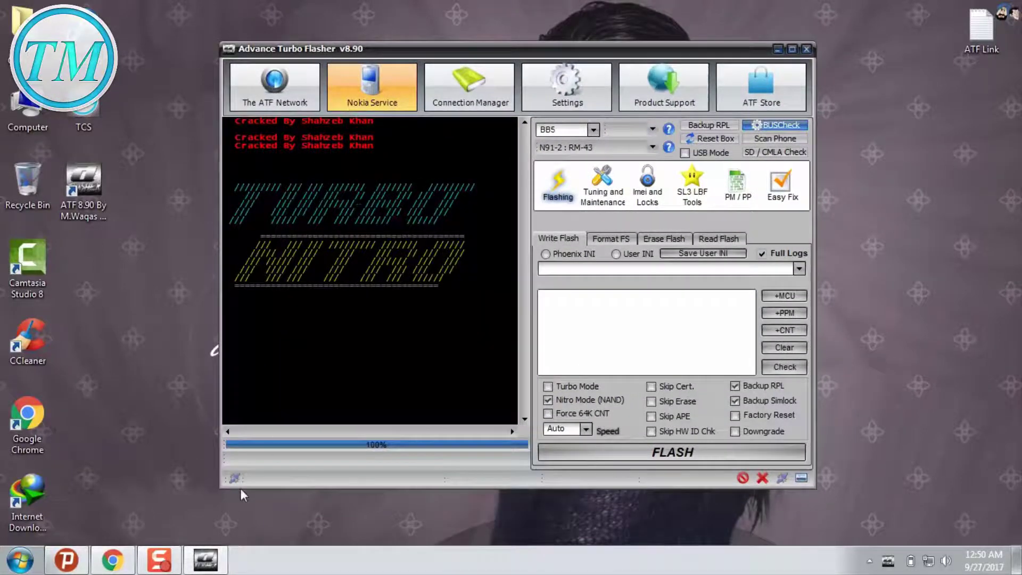
left_click(211, 559)
Open the registration key text file from the package's Registration Key archive and select the whole key.
double_click(256, 121)
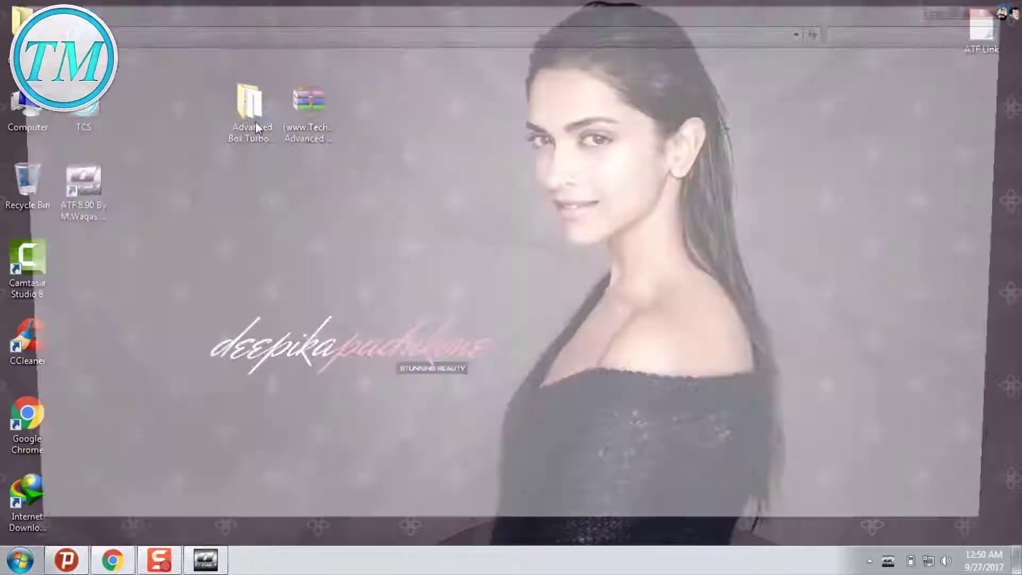
left_click(414, 164)
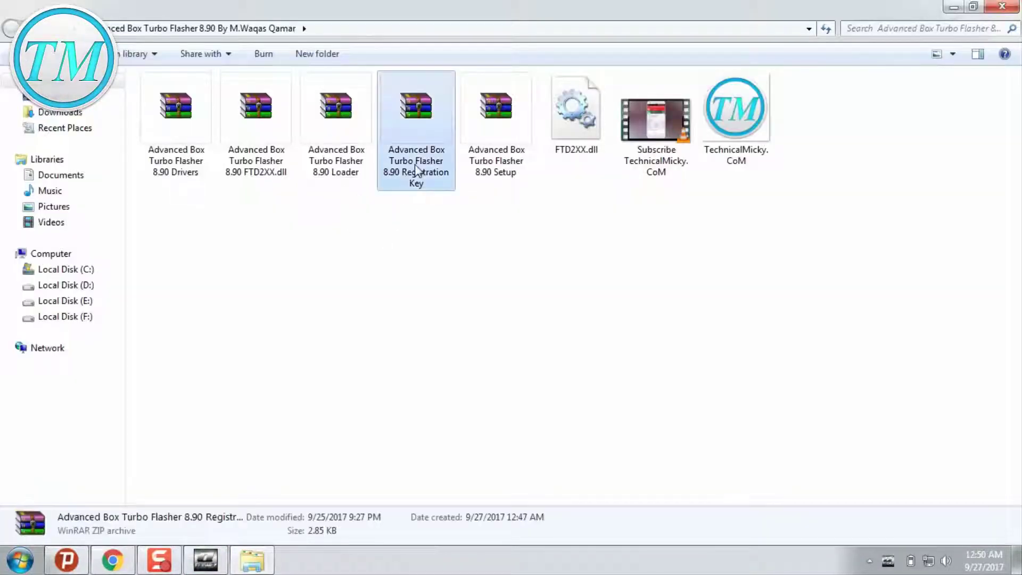
left_click(409, 203)
left_click(412, 189)
double_click(413, 189)
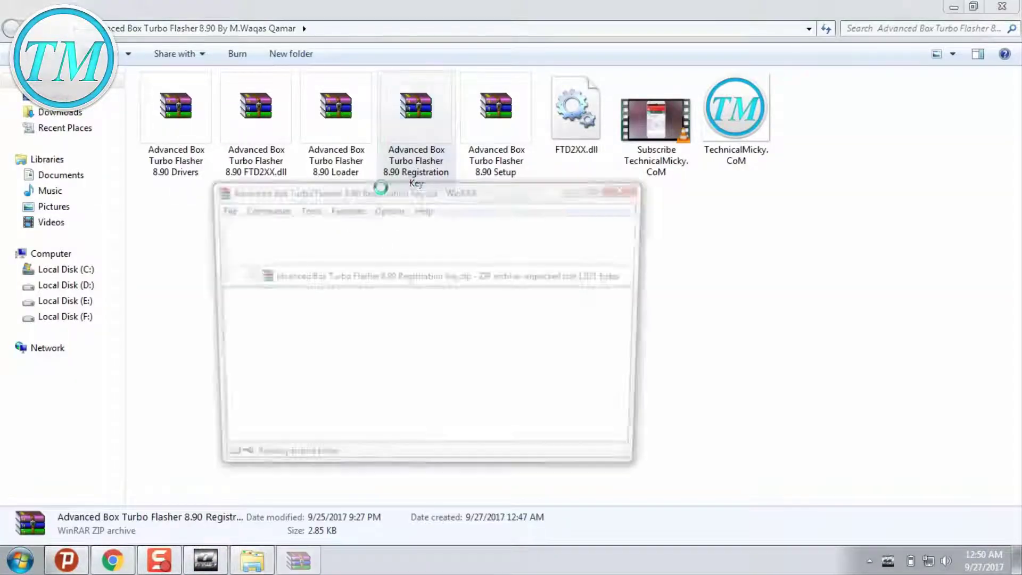
left_click(256, 393)
double_click(255, 393)
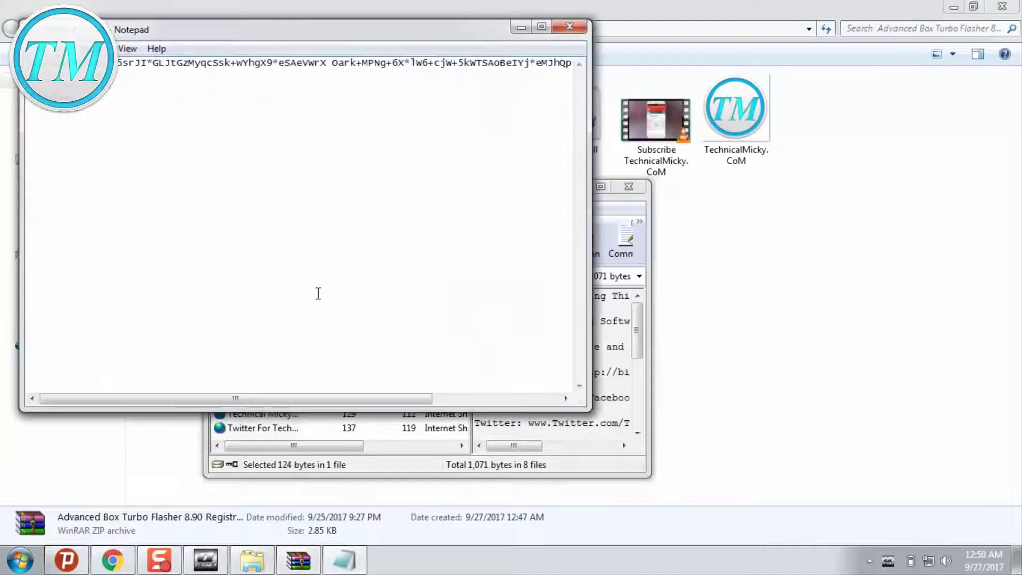
key("ctrl+a")
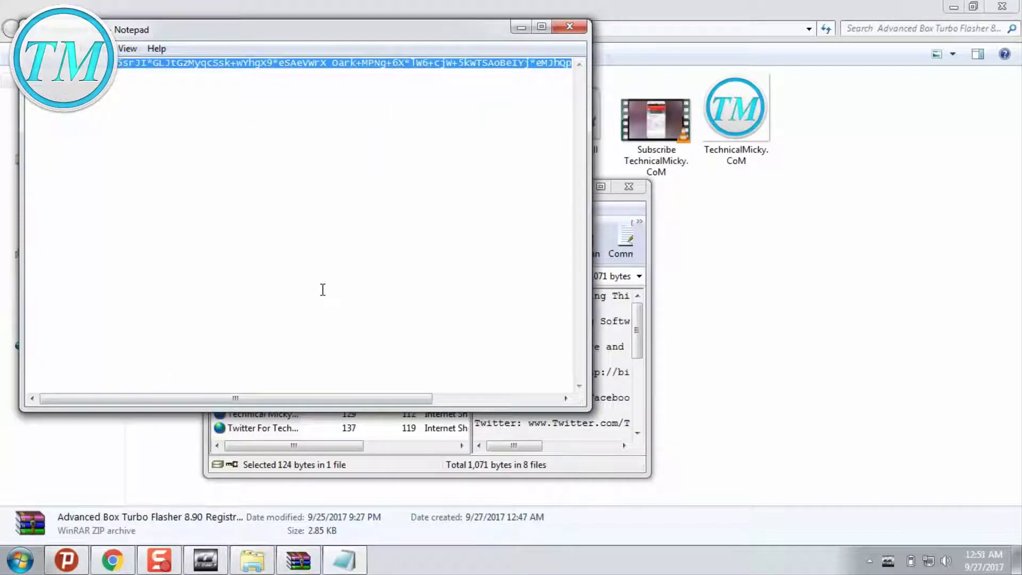
Close the registration key text file, its archive and the package folder.
left_click(568, 26)
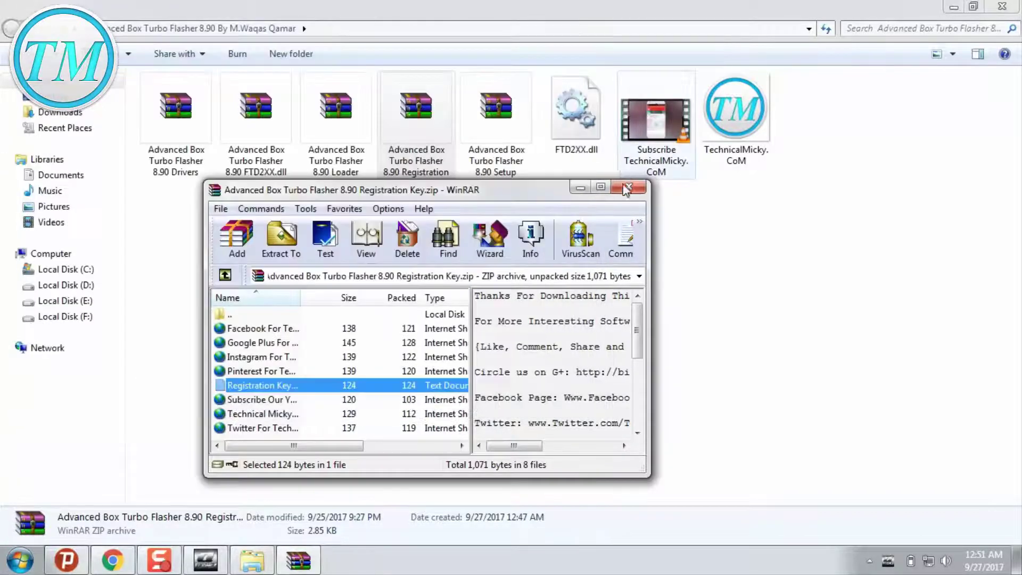
left_click(629, 186)
left_click(1002, 6)
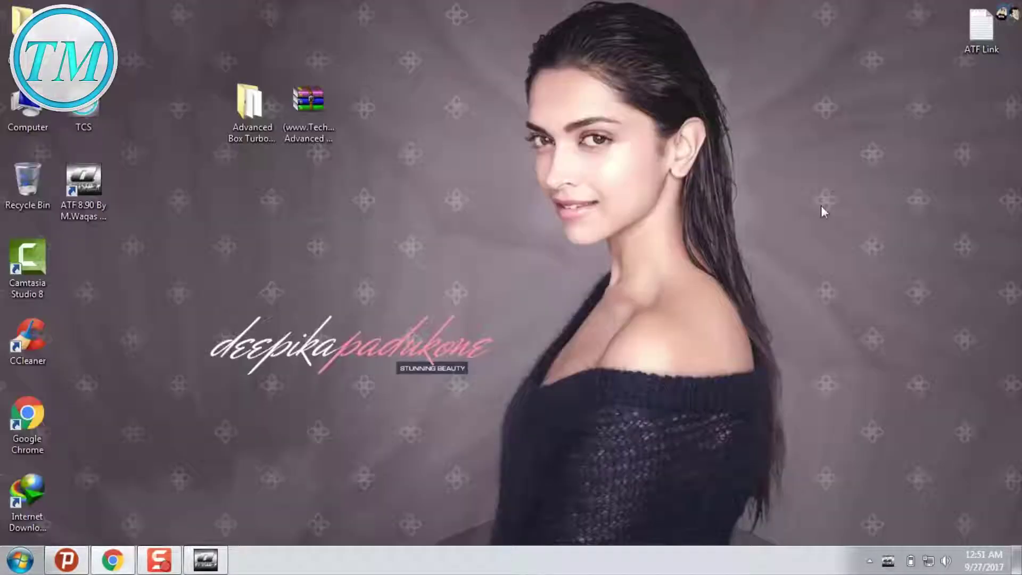
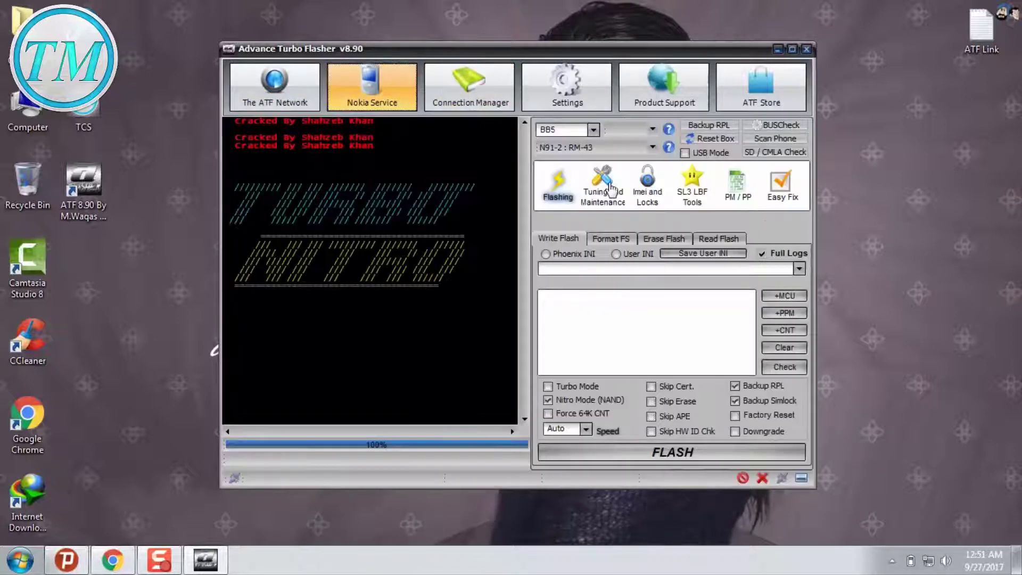
Examine the Tuning and Maintenance, Imei and Locks, SL3 LBF Tools and PM / PP pages, and return to Flashing.
left_click(610, 186)
left_click(659, 197)
left_click(703, 192)
left_click(741, 190)
left_click(679, 189)
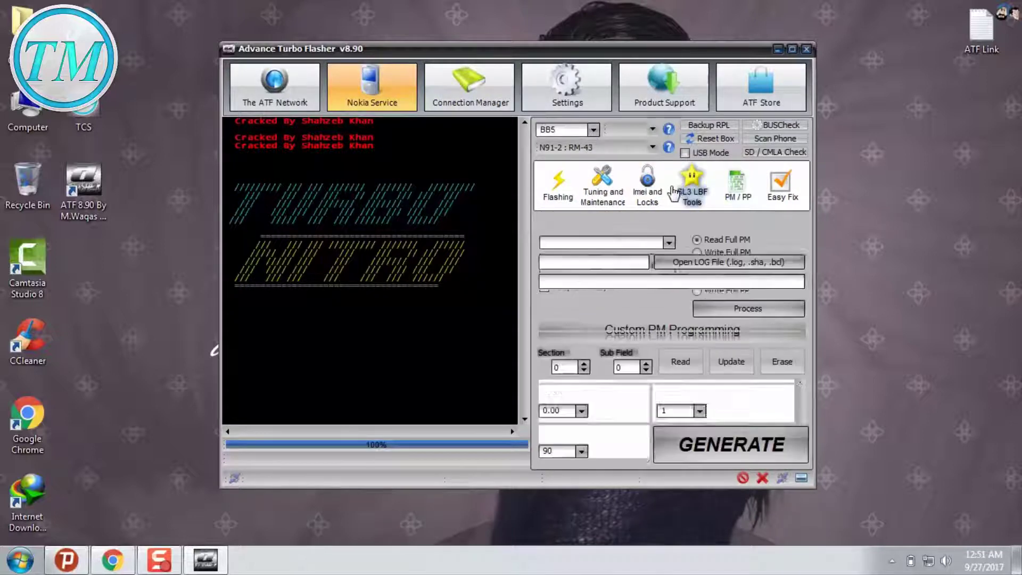
left_click(648, 186)
left_click(600, 189)
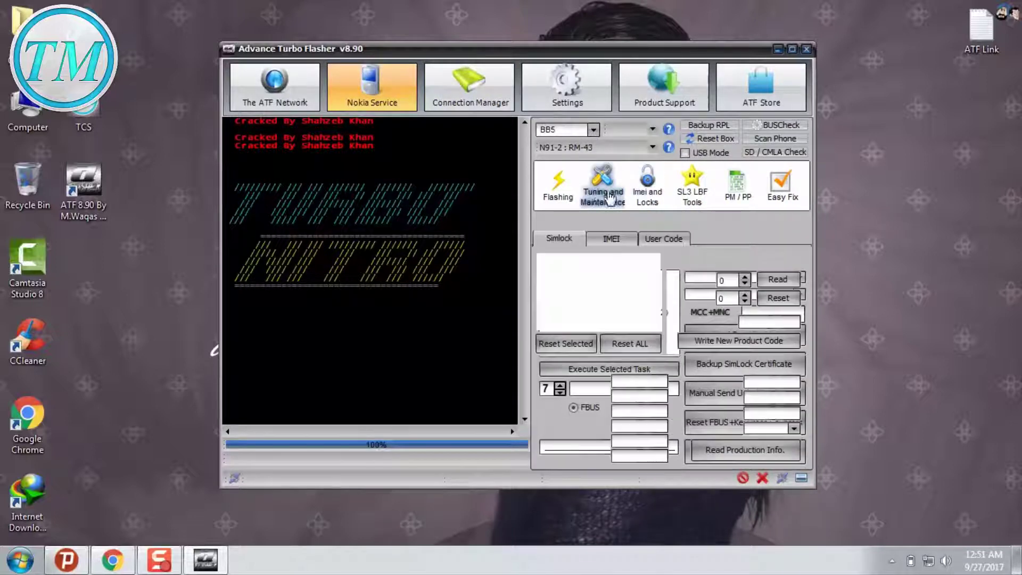
left_click(573, 195)
Choose N92-1 : RM-100 as the phone model and close Advance Turbo Flasher.
left_click(618, 148)
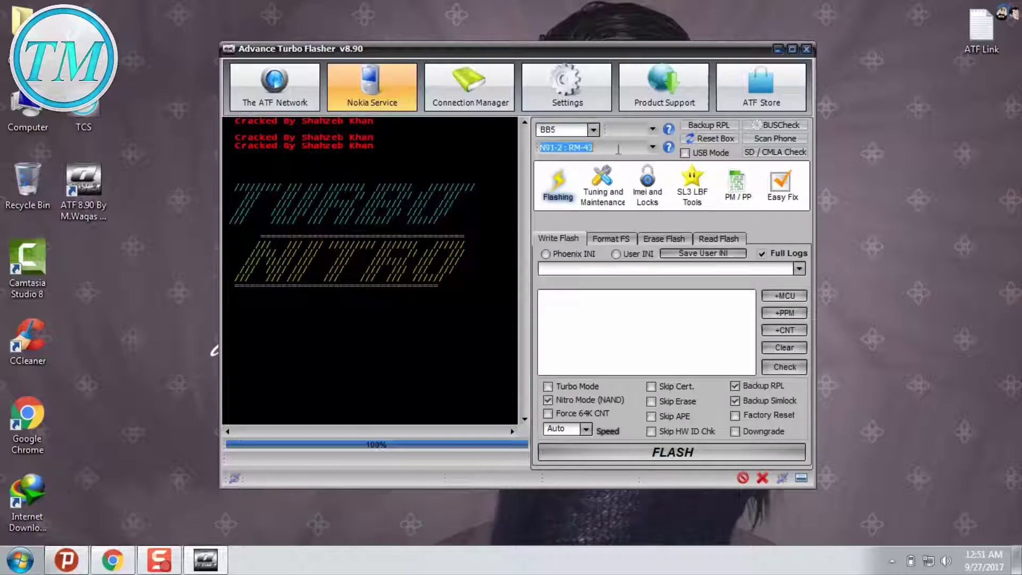
left_click(652, 148)
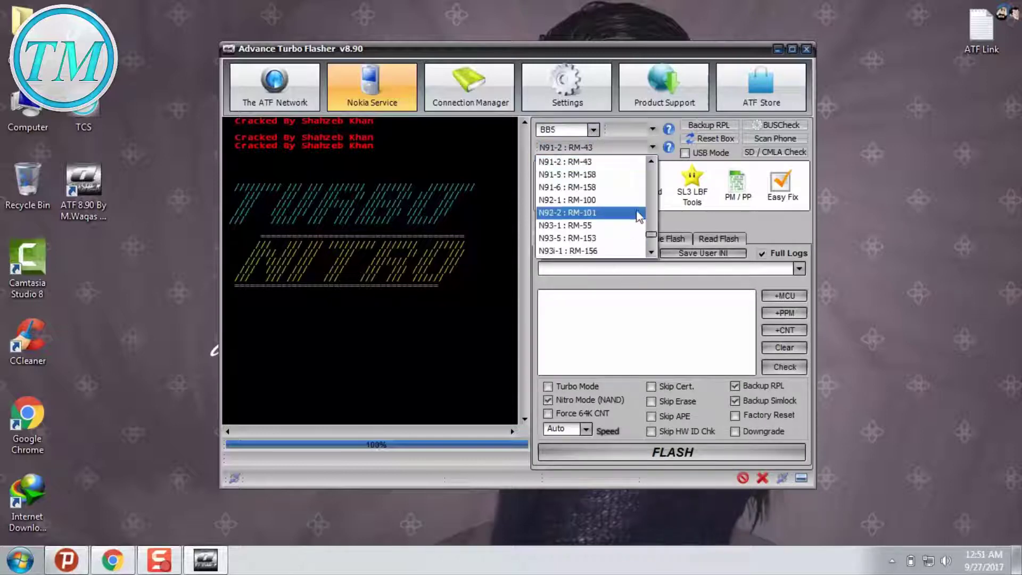
left_click(581, 200)
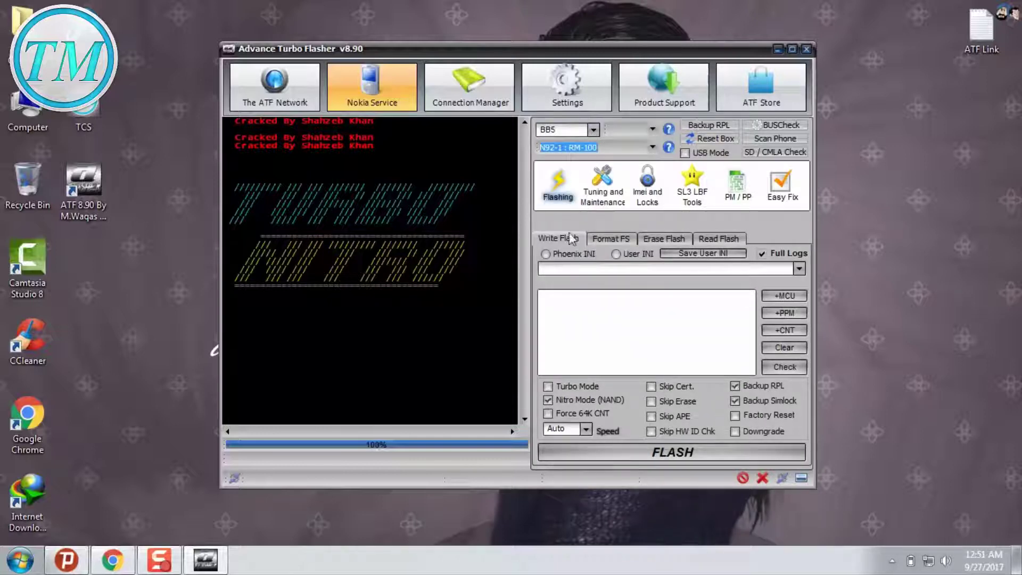
left_click(804, 48)
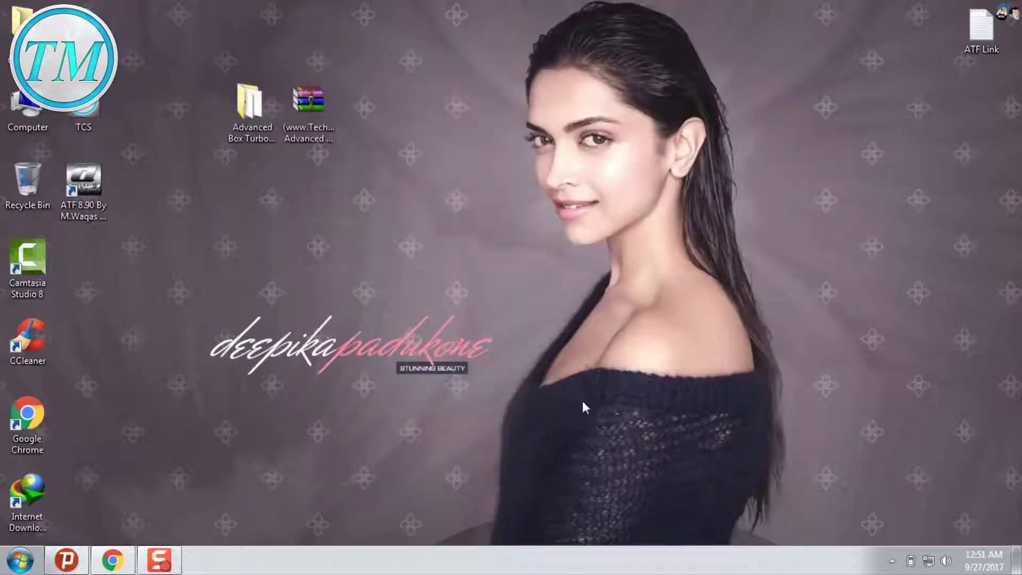